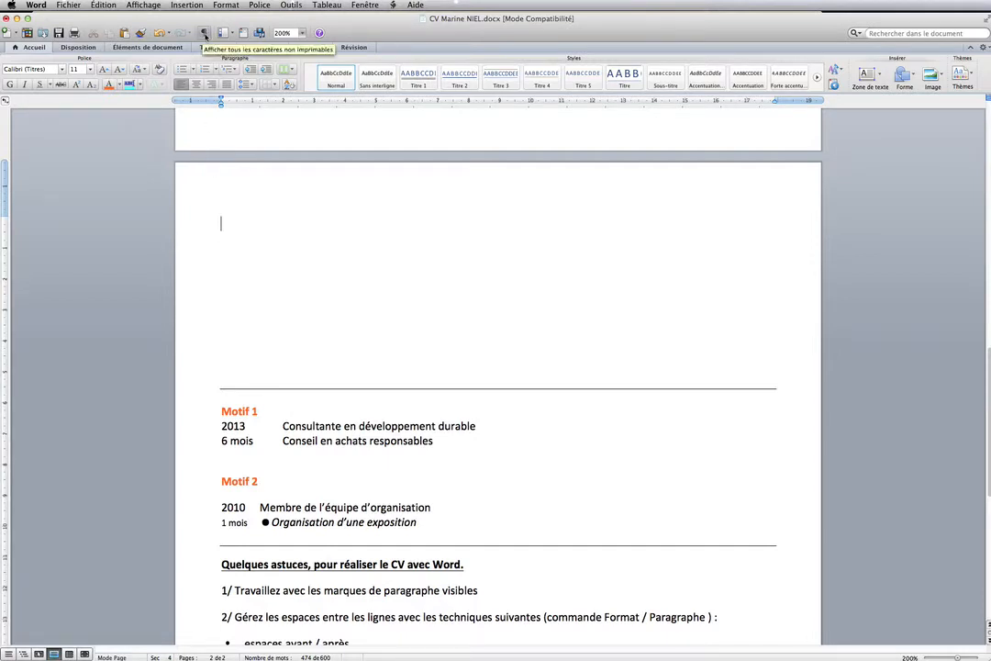
- Show the non-printing characters and write "2013", a tab and "Consultante en développement" on the page's first line, ending the paragraph
left_click(205, 35)
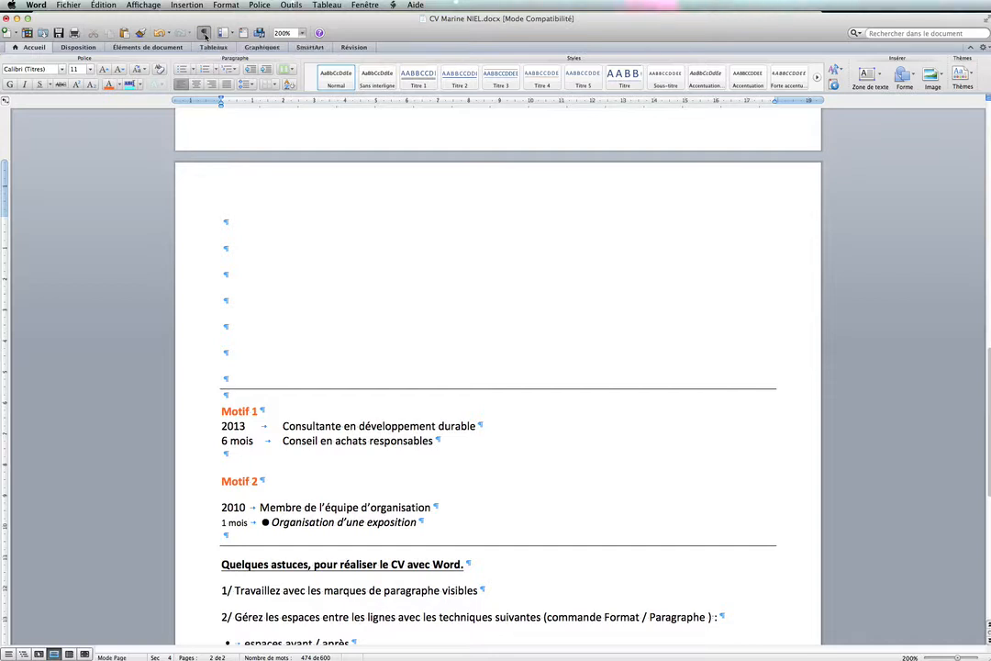
left_click(222, 222)
type("2013")
key("Tab")
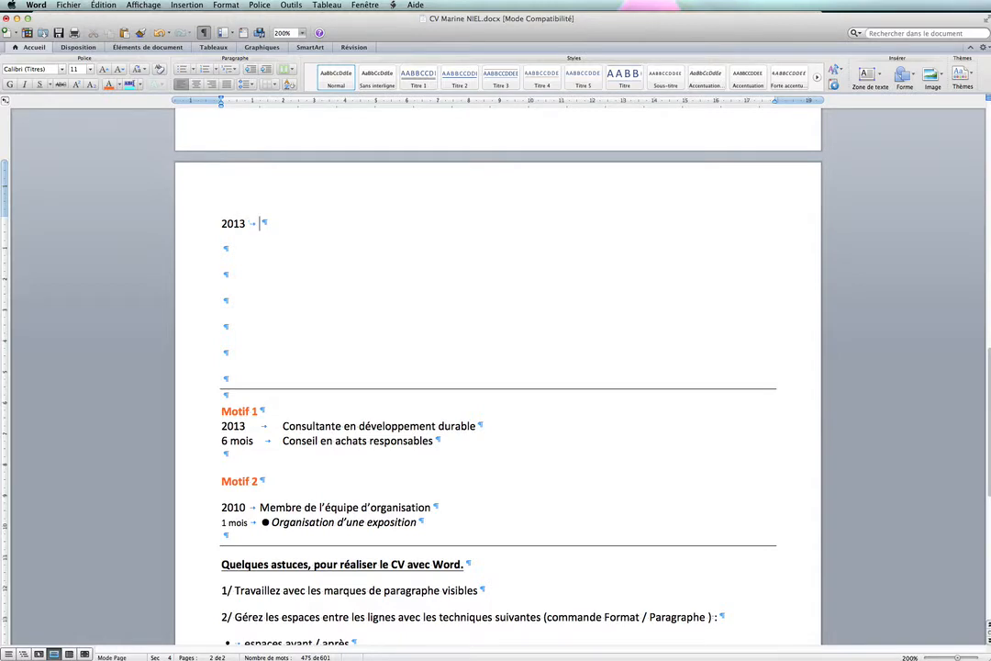
type("Consultante en dévelo")
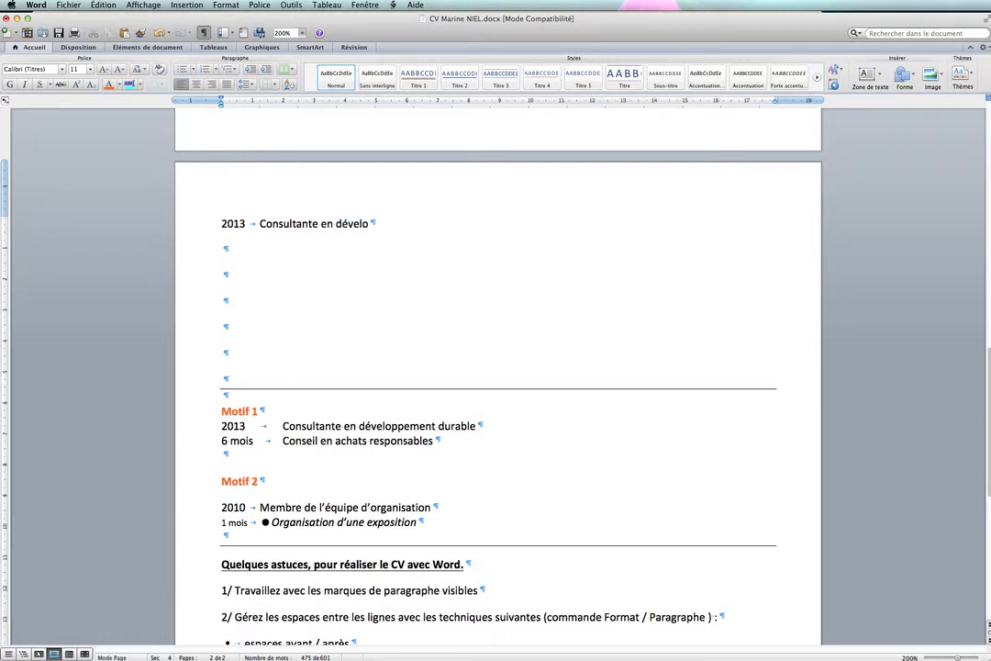
type("ppement")
key("Return")
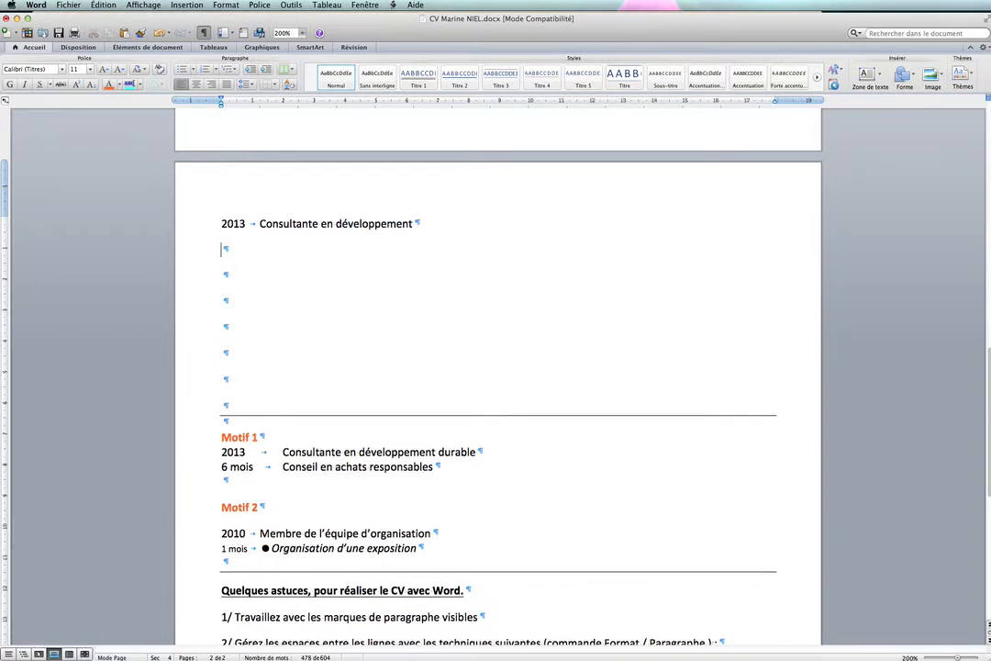
- Enter "6 mois", a tab and "Conseil en achats responsables" on the line below the 2013 entry
type("6 mois")
key("Tab")
type("Conseil en ac")
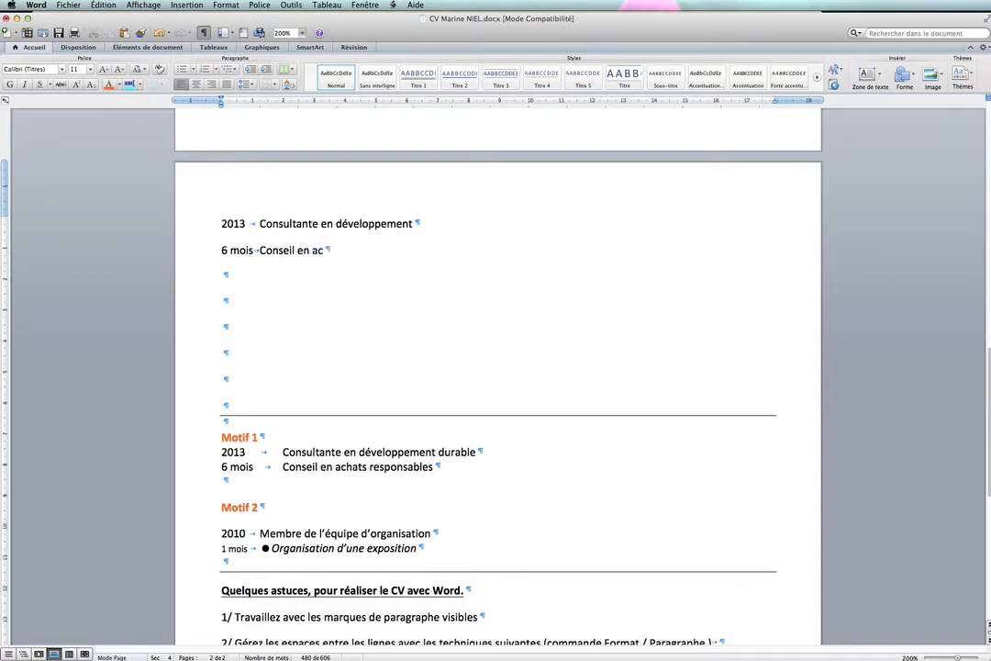
type("hats responsables")
- Set the paragraph spacing after the new "2013 Consultante en développement" line to 0
scroll(308, 263, "down", 10)
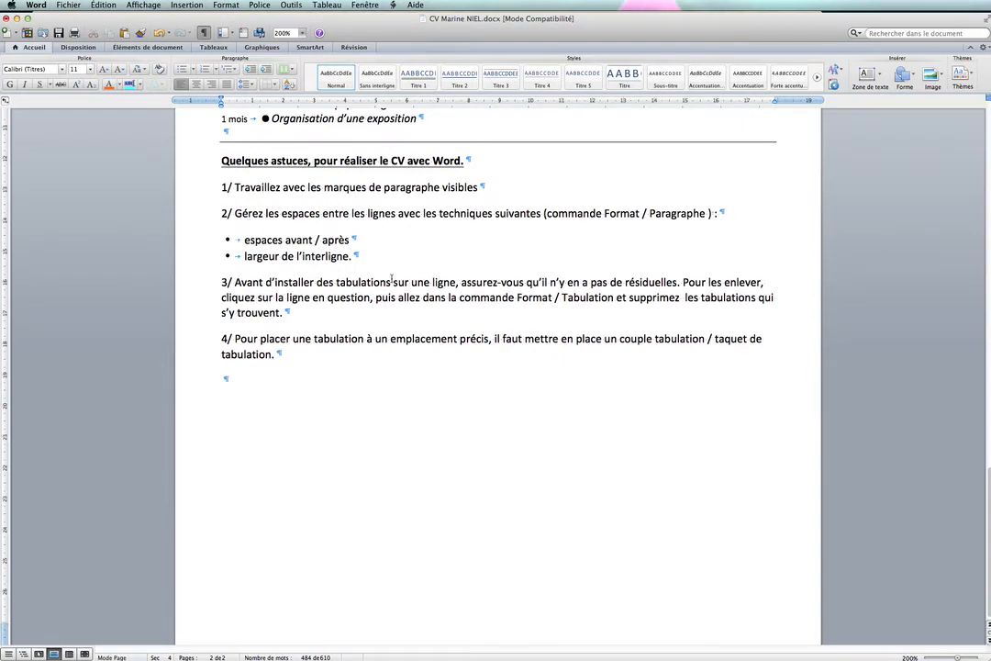
scroll(392, 278, "up", 10)
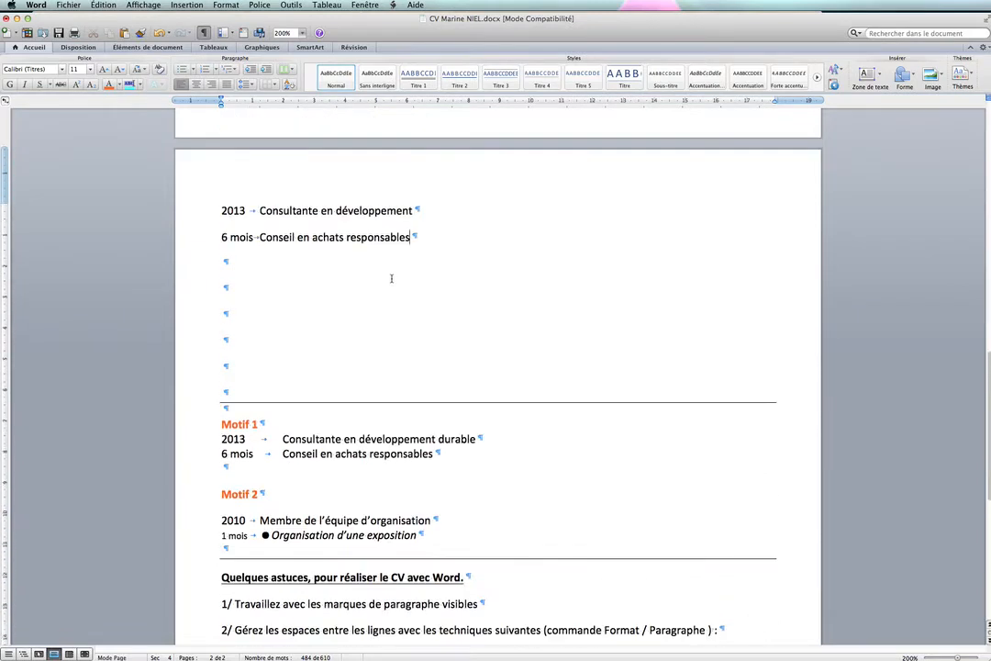
left_click(203, 213)
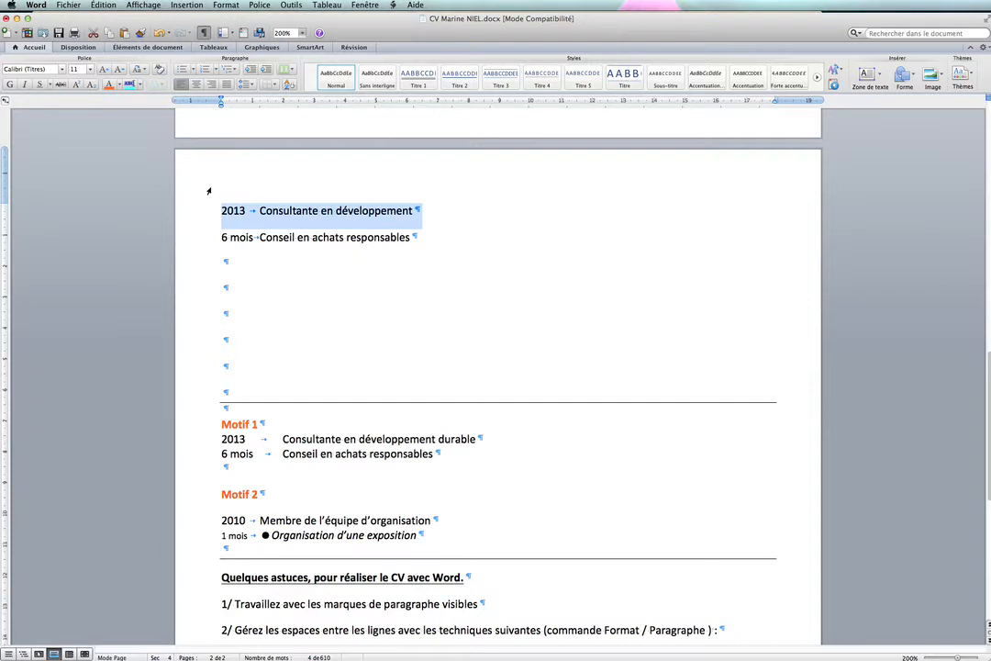
left_click(218, 7)
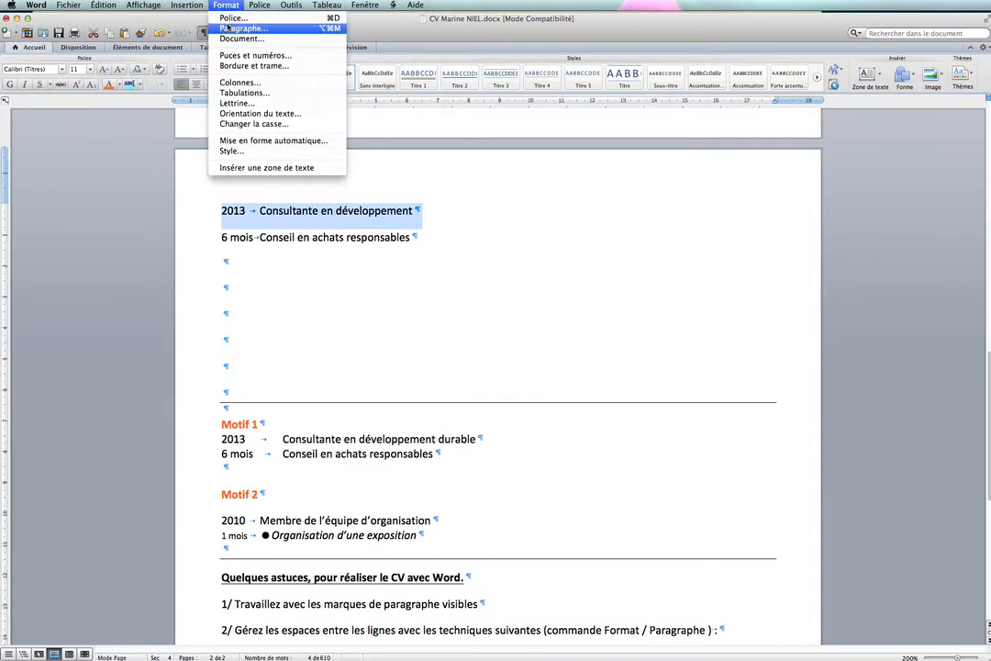
left_click(223, 30)
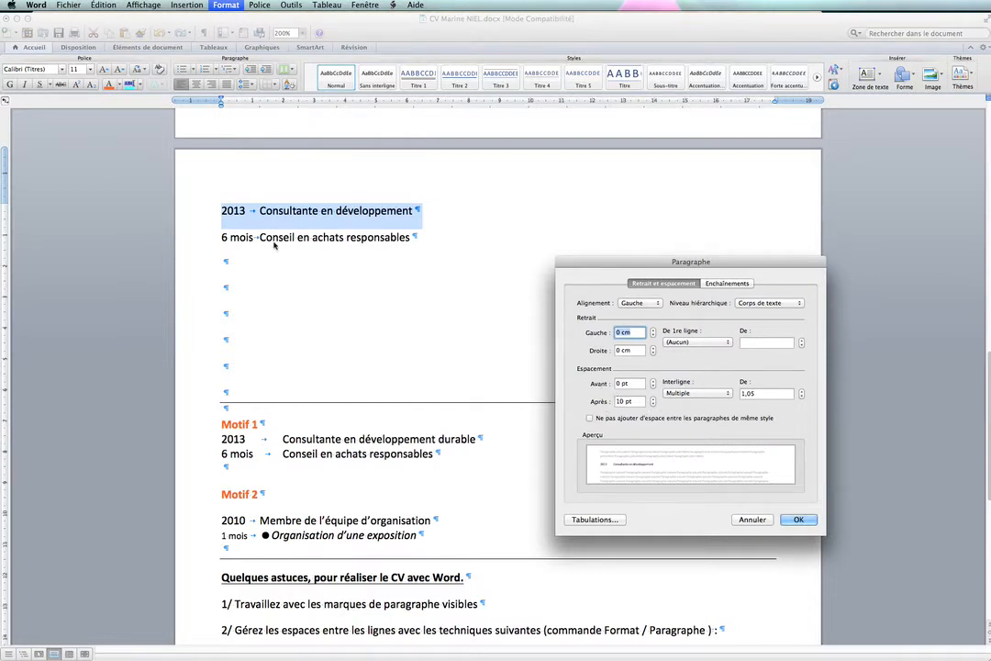
left_click(630, 382)
left_click(635, 401)
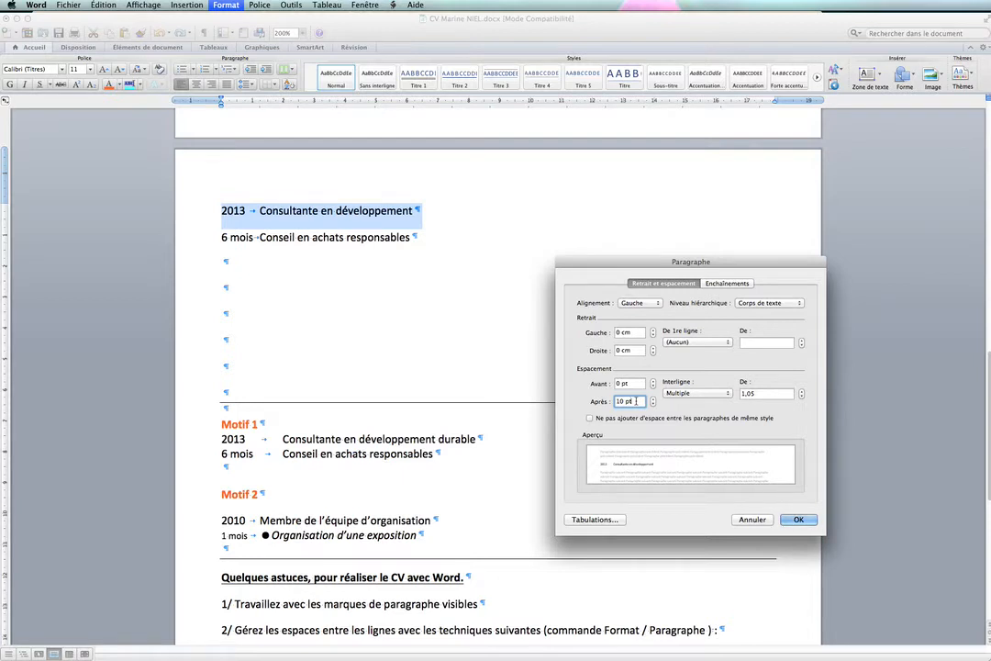
key("BackSpace")
key("BackSpace")
key("BackSpace")
key("BackSpace")
key("BackSpace")
type("0")
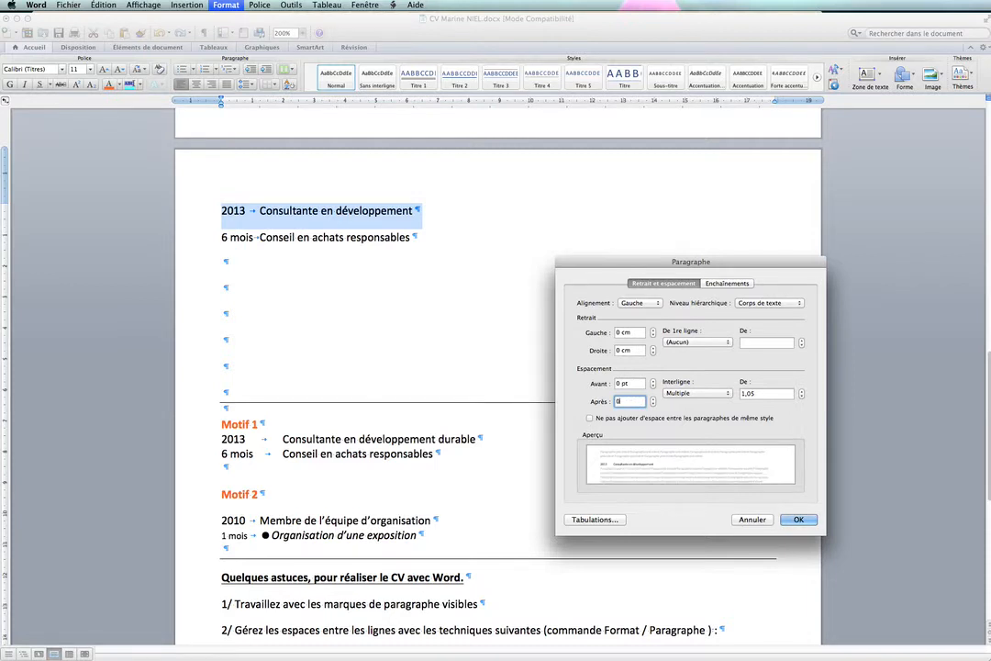
left_click(797, 520)
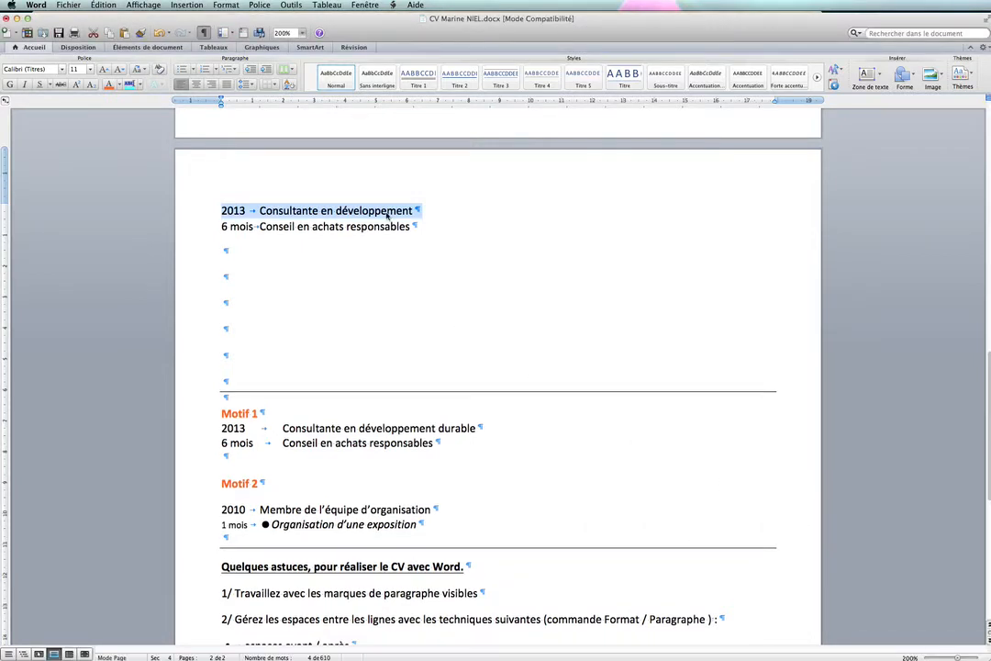
- Set the line spacing of both new lines, "2013" and "6 mois", to single (Continu)
left_click(203, 226)
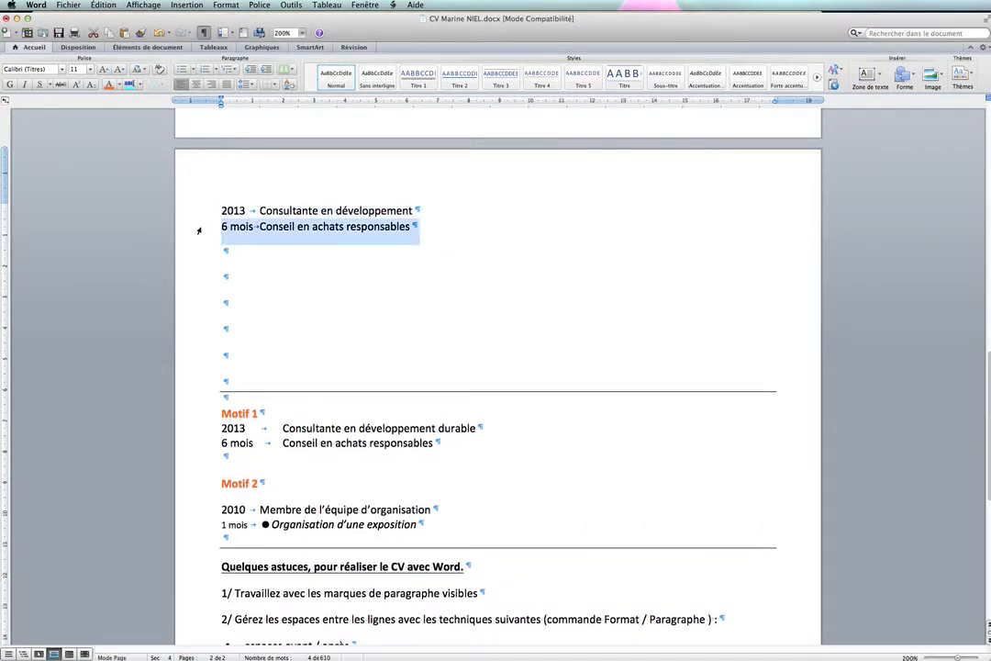
left_click(196, 211)
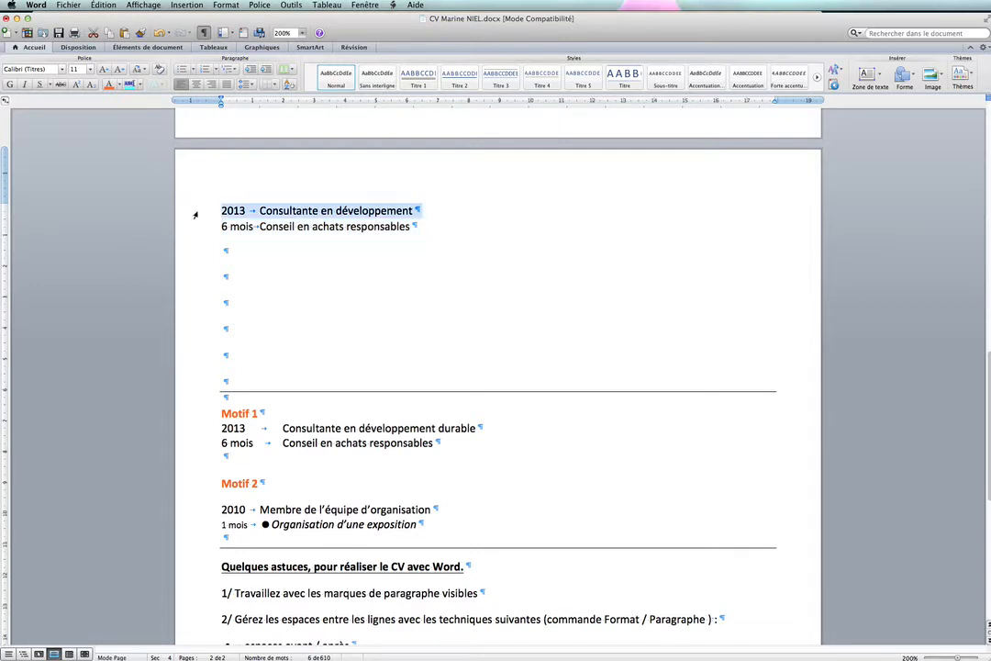
left_click(196, 227)
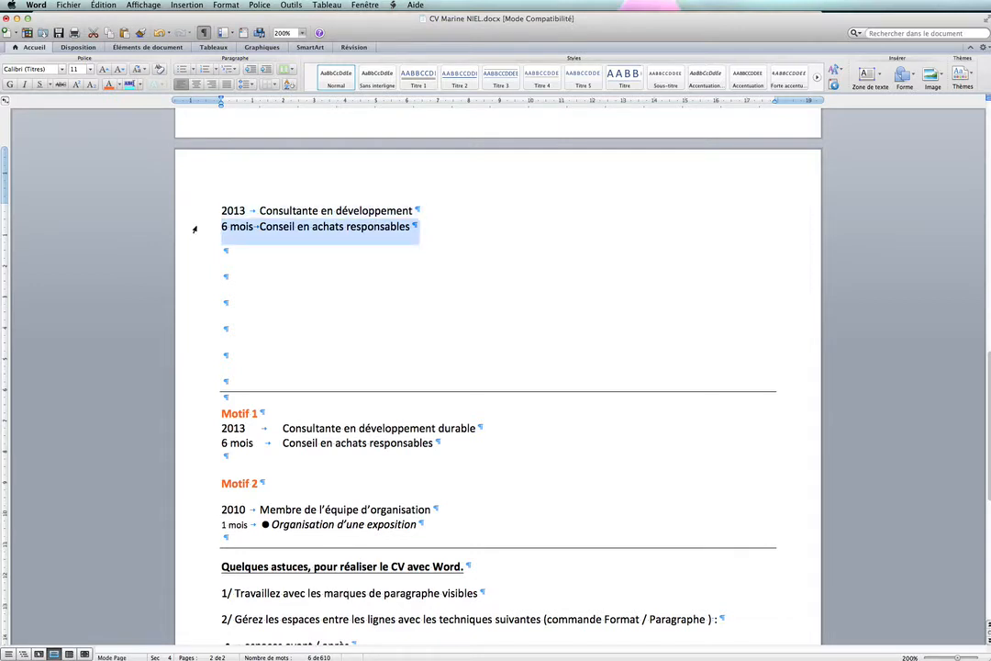
left_click_drag(197, 211, 199, 226)
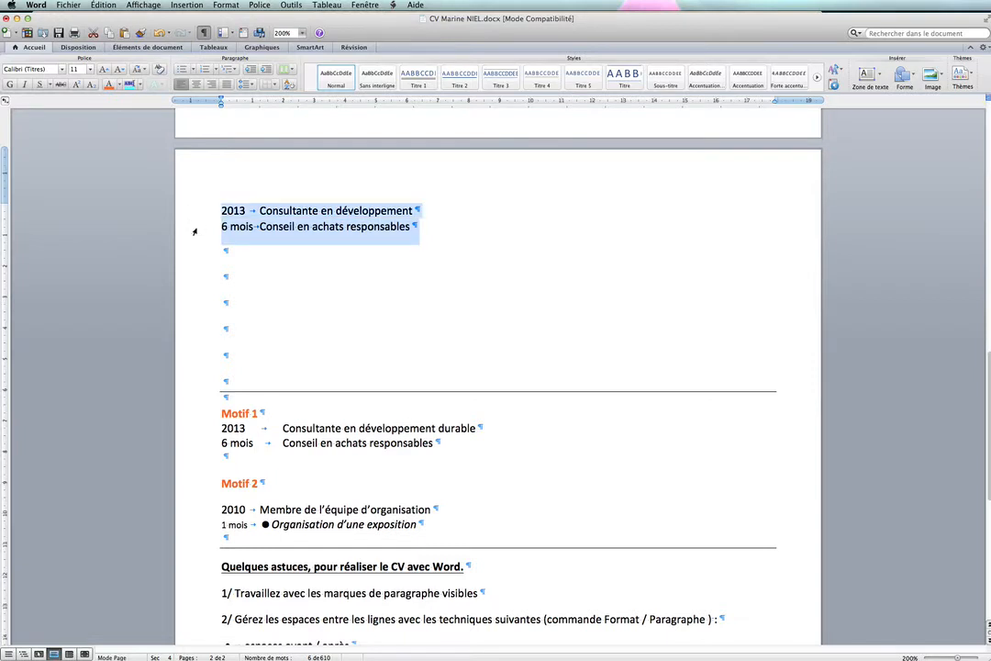
left_click(226, 4)
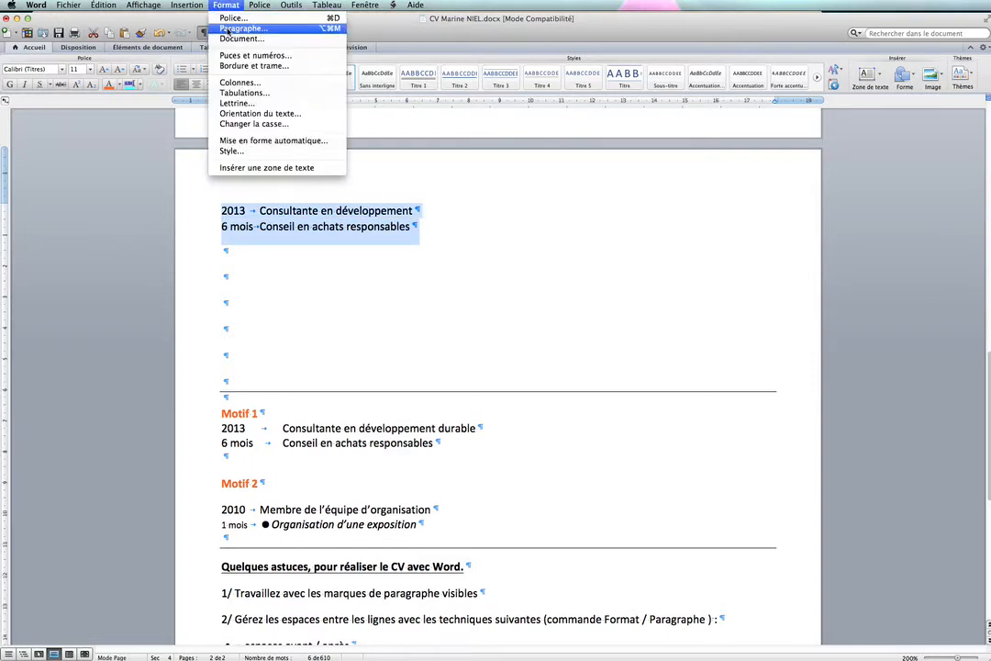
left_click(231, 28)
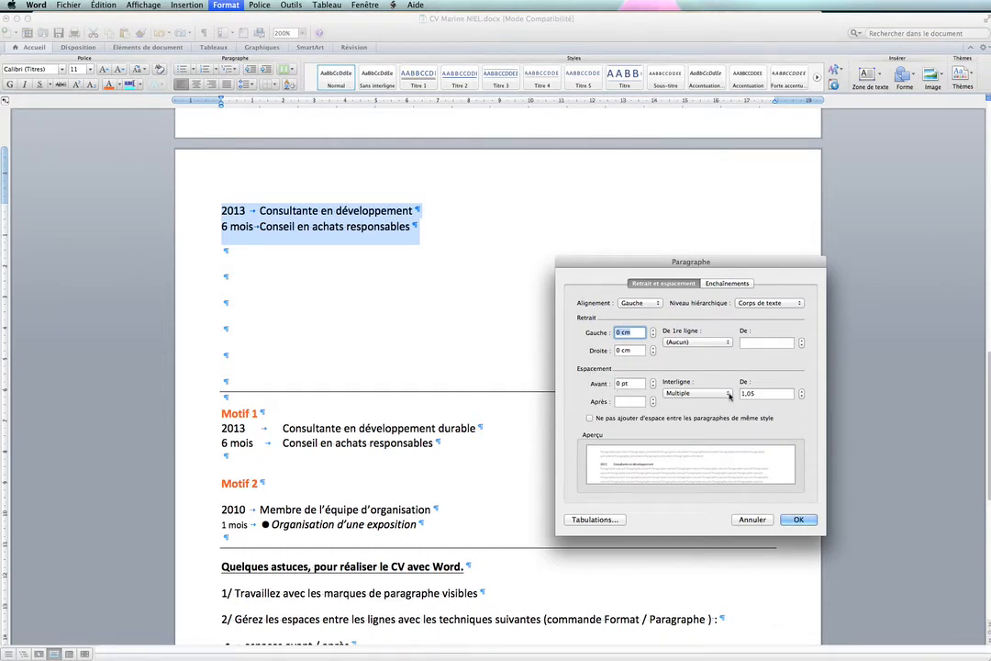
left_click(729, 393)
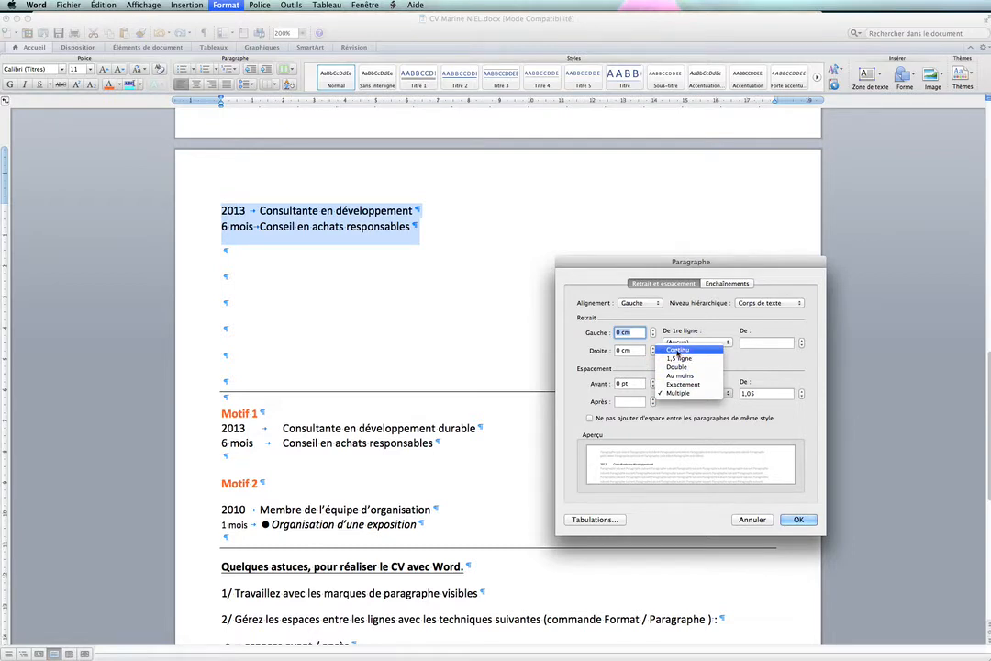
left_click(677, 351)
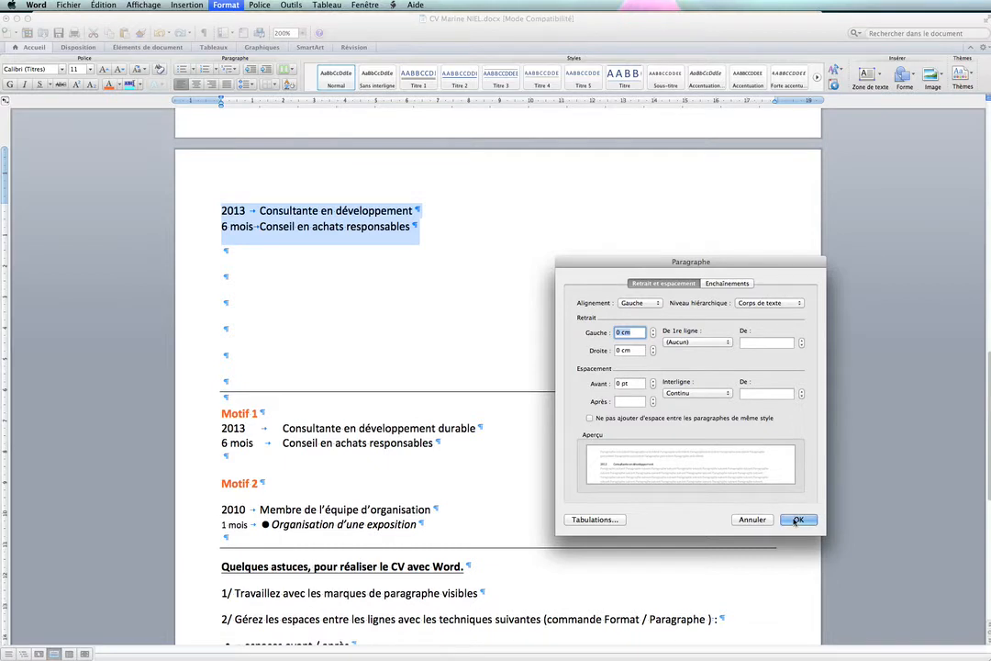
left_click(796, 520)
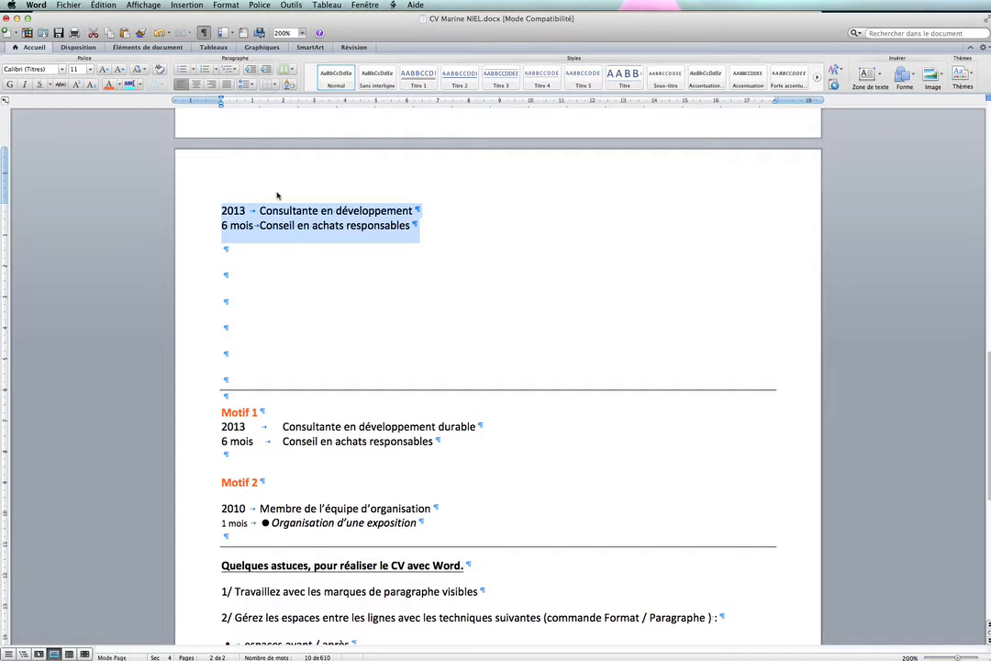
- Set the paragraph spacing after to 0 for both selected lines together
left_click(224, 6)
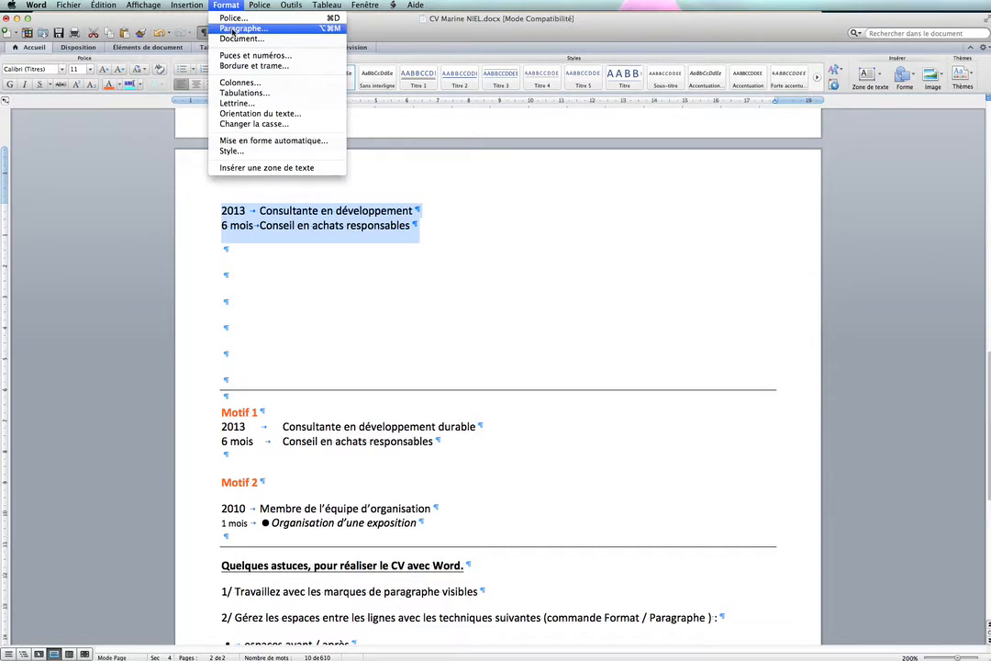
left_click(242, 29)
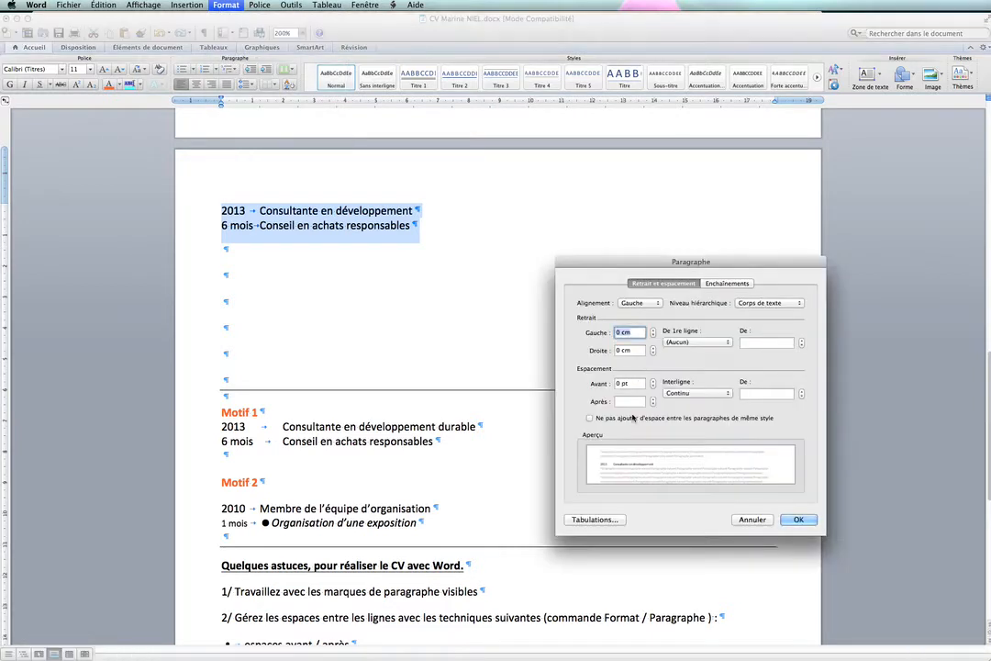
left_click(630, 400)
type("0")
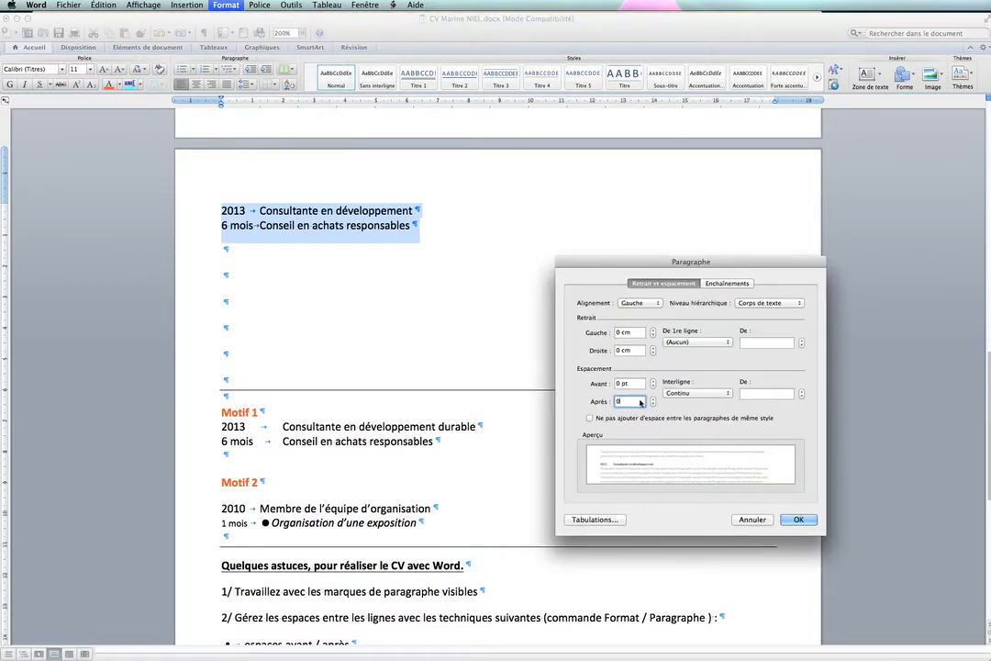
left_click(798, 519)
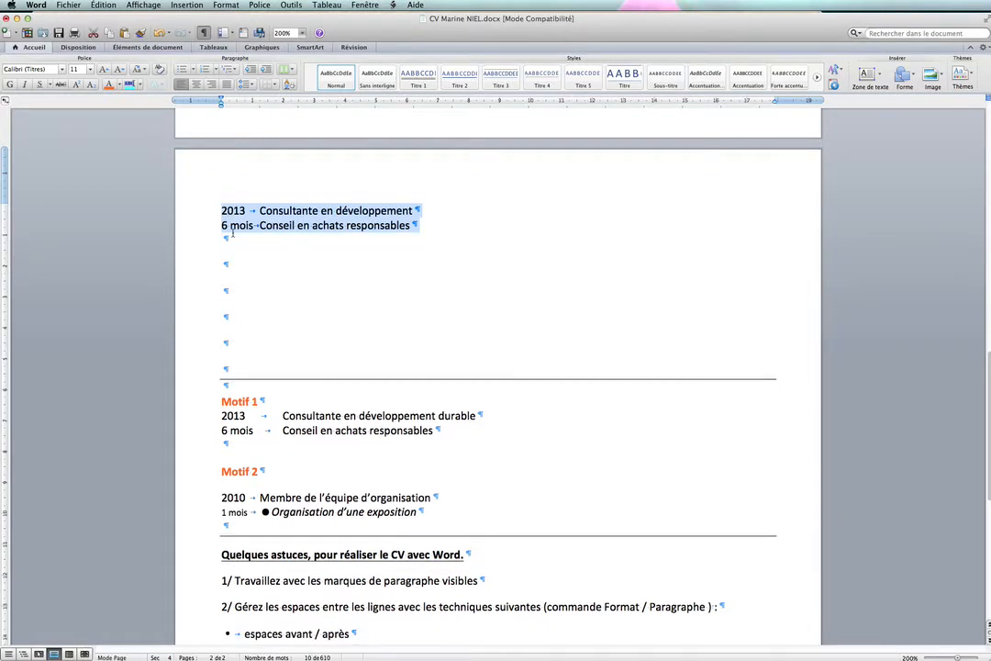
- Set the five empty paragraphs below the "6 mois" line to 0 pt spacing after and multiple line spacing of 1
left_click_drag(206, 240, 204, 357)
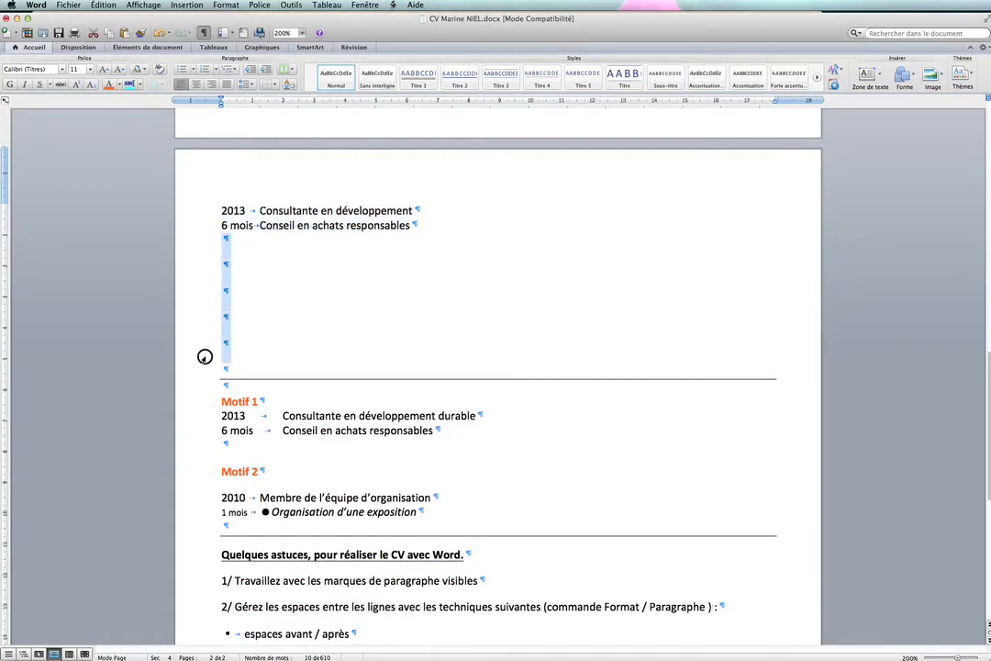
left_click(225, 6)
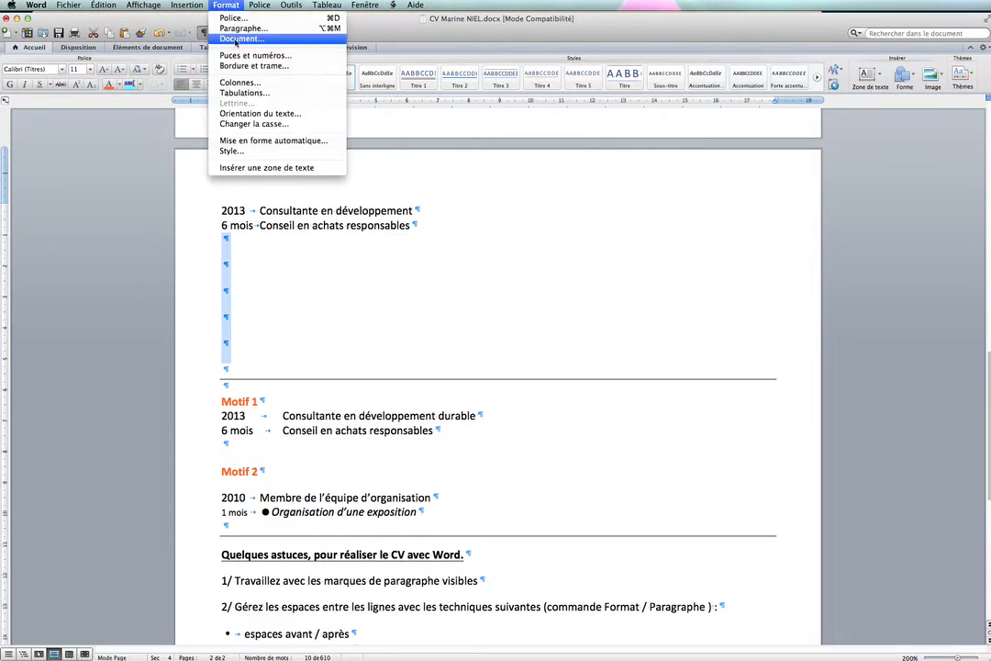
left_click(240, 29)
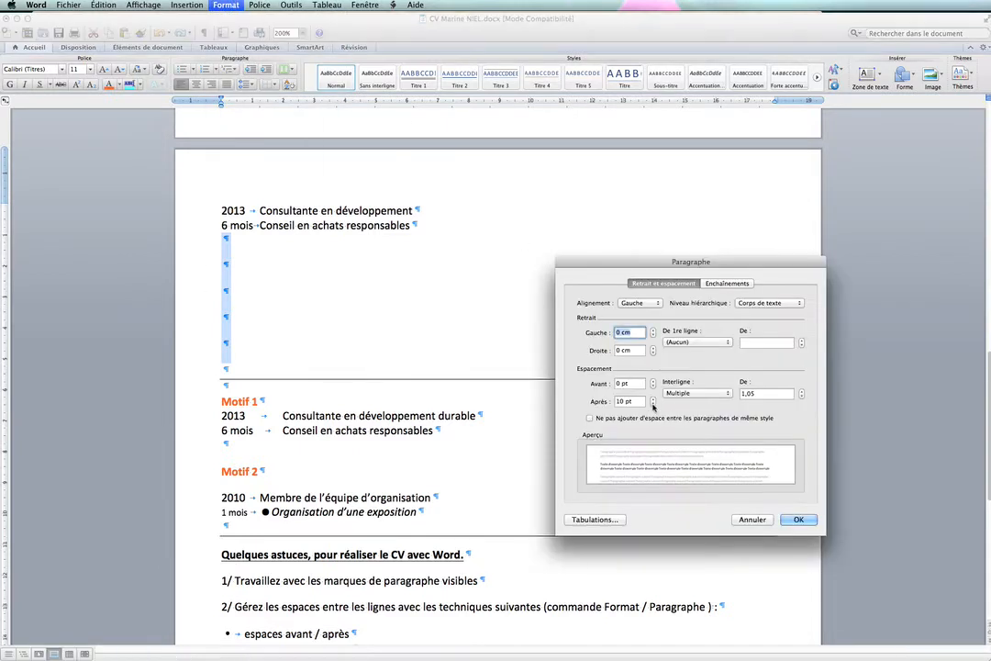
left_click(653, 404)
left_click(654, 405)
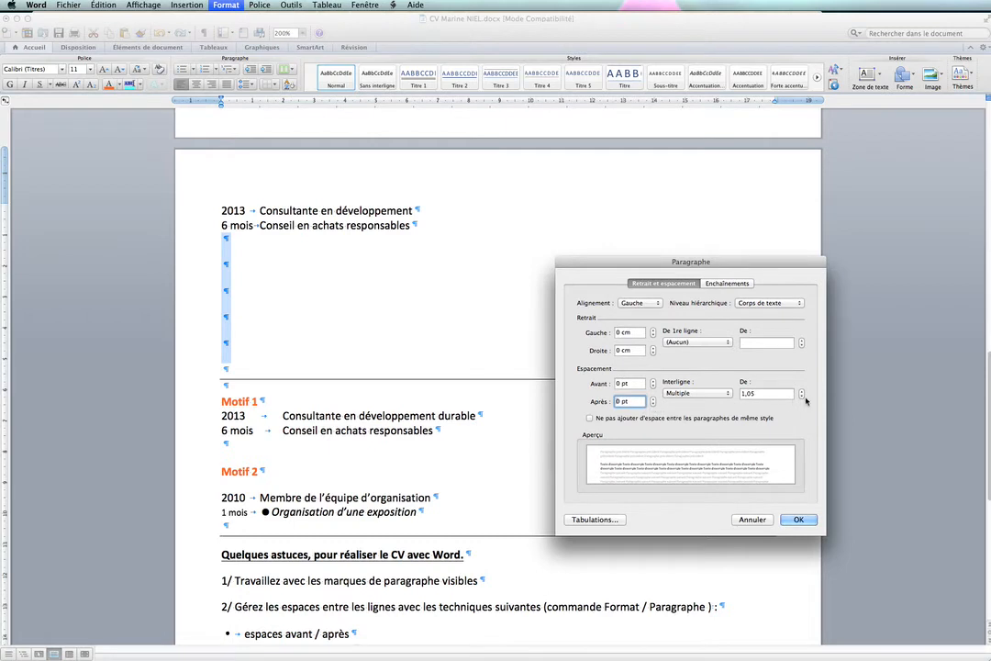
left_click(802, 396)
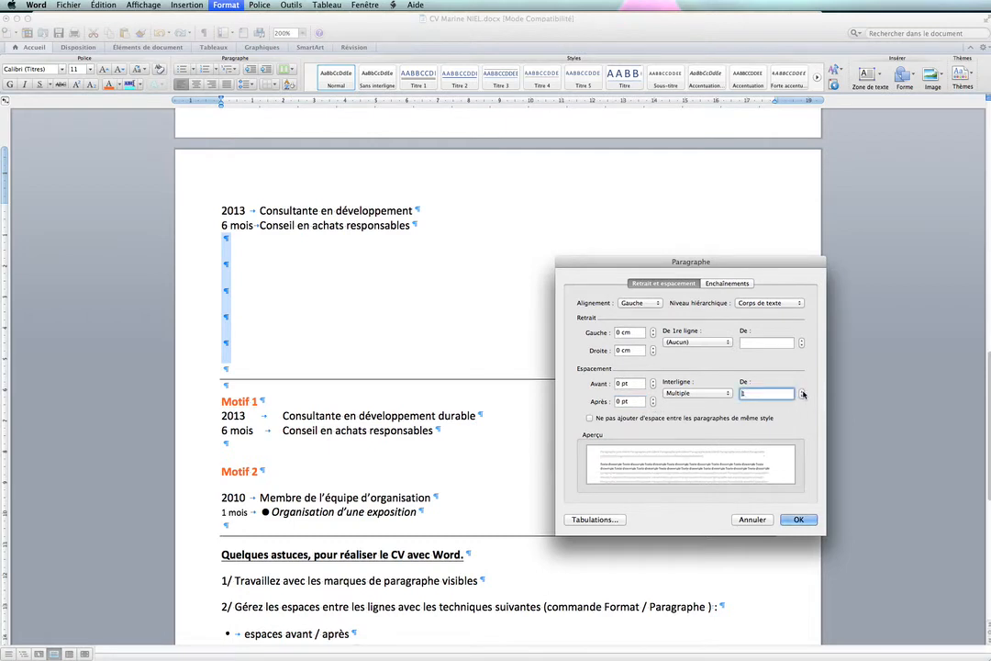
left_click(802, 392)
left_click(801, 397)
left_click(797, 520)
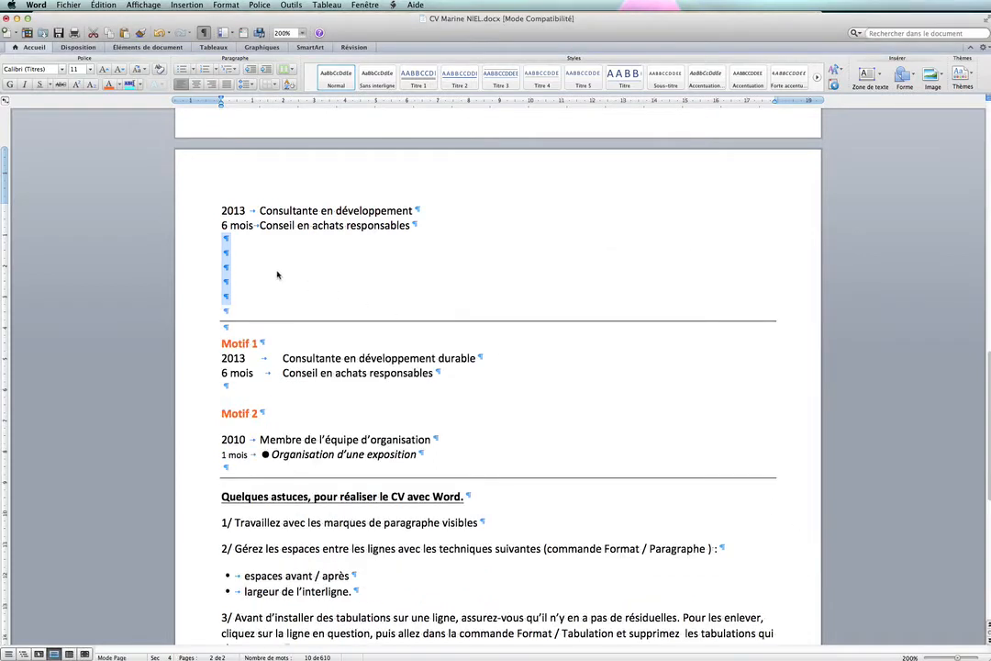
- Define a left-aligned tab stop at 3 cm for the "2013 Consultante en développement" line
left_click(274, 269)
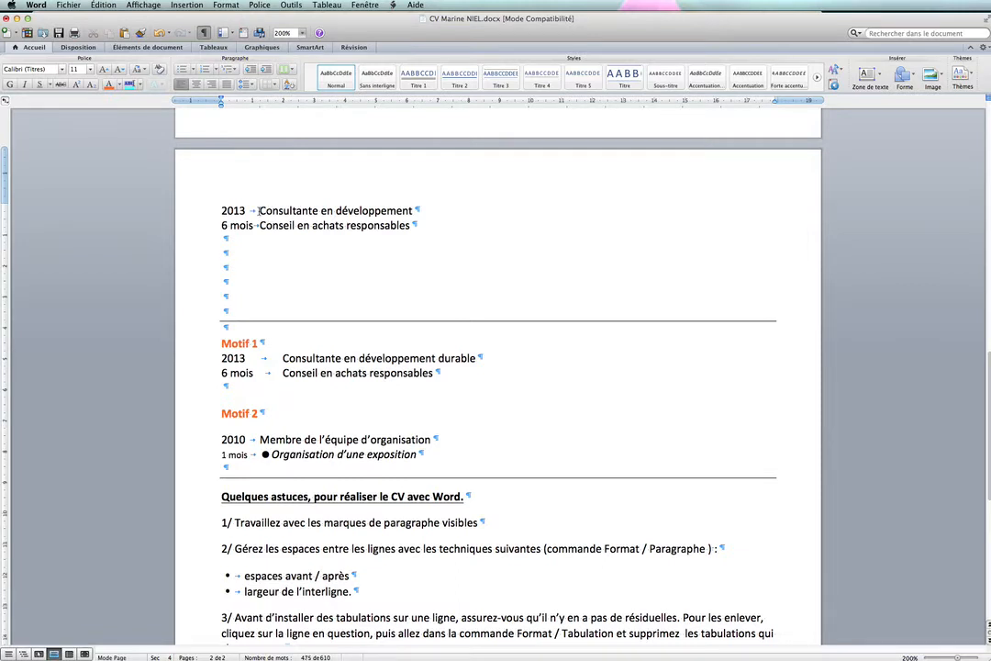
left_click(225, 4)
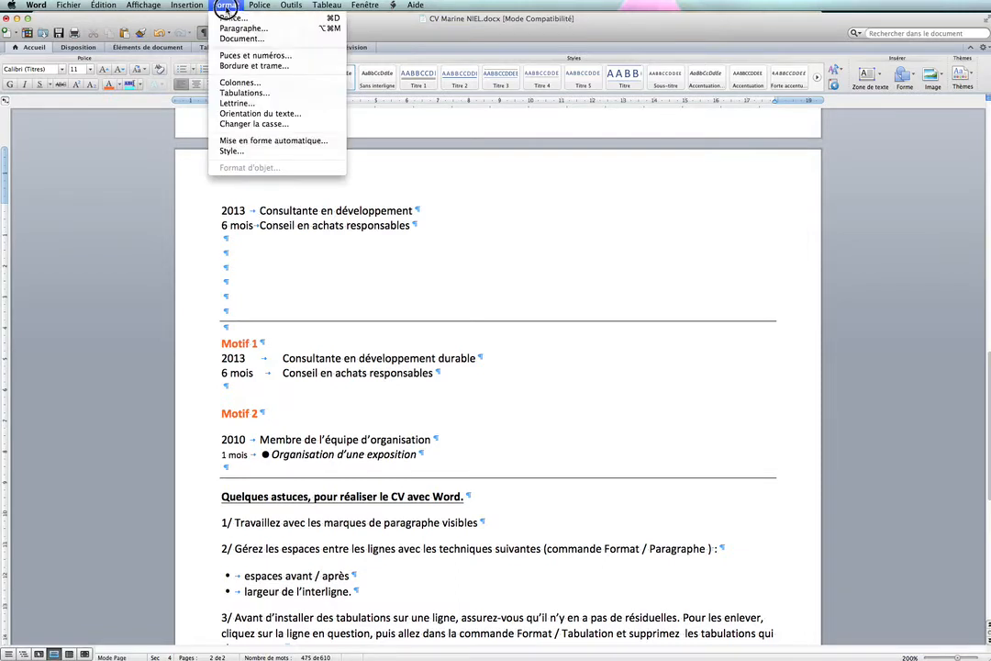
left_click(245, 94)
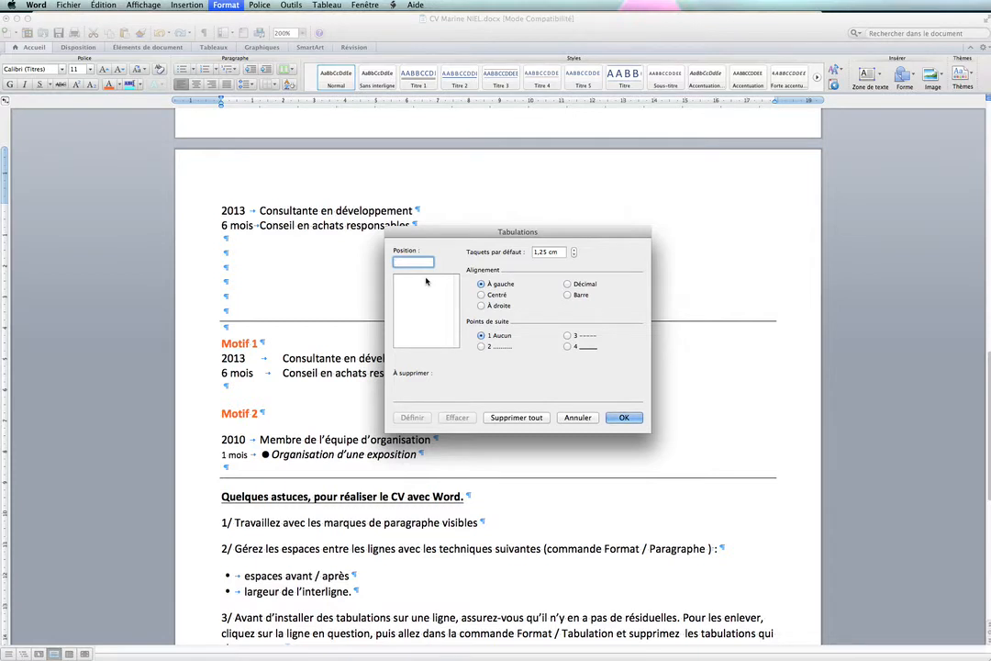
type("3")
left_click(412, 418)
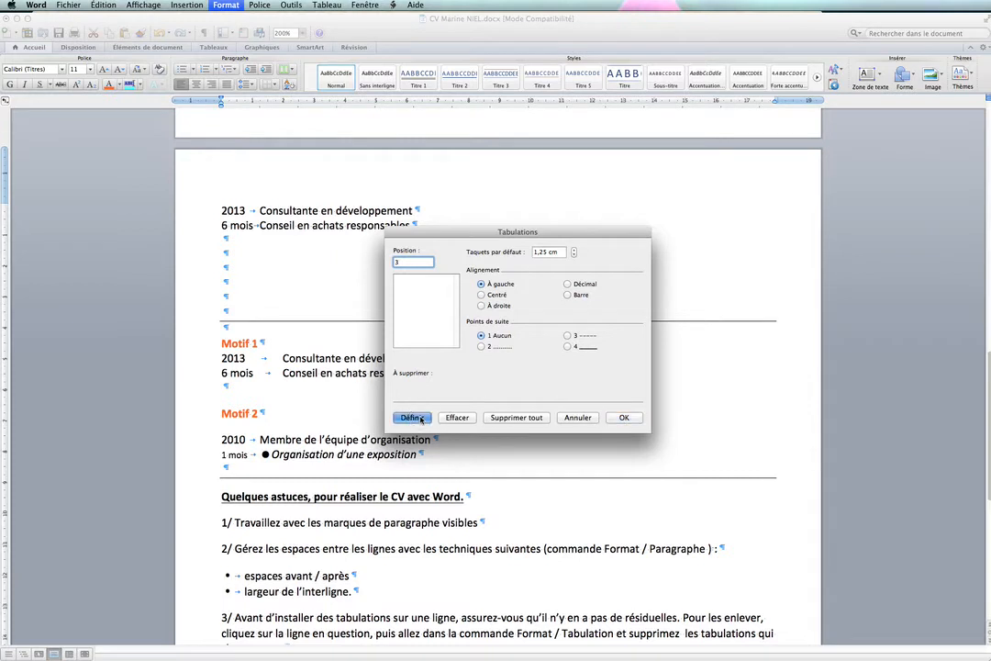
left_click(406, 280)
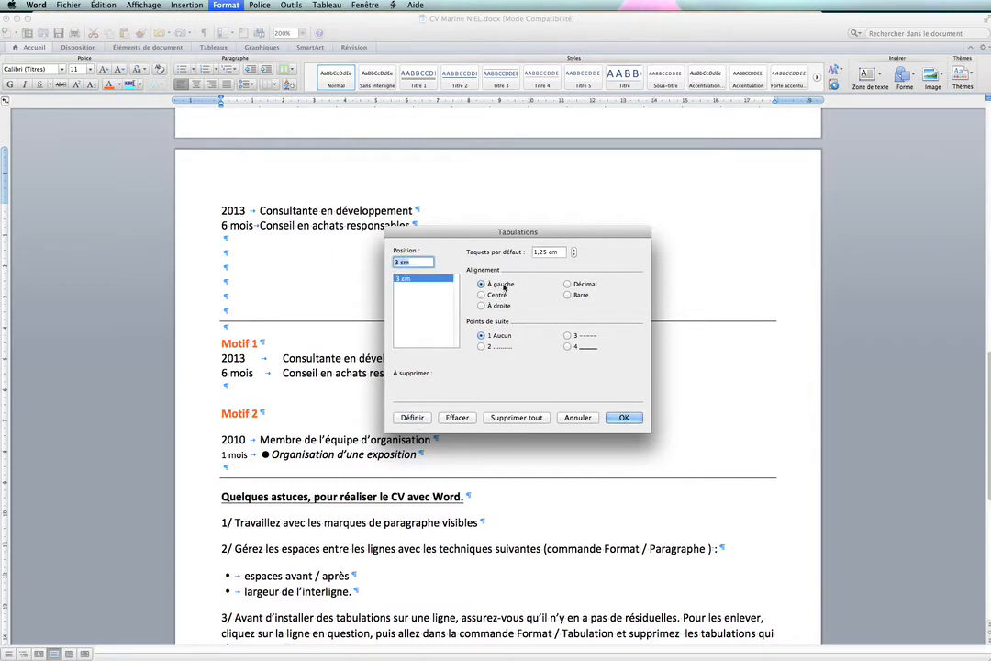
left_click(618, 416)
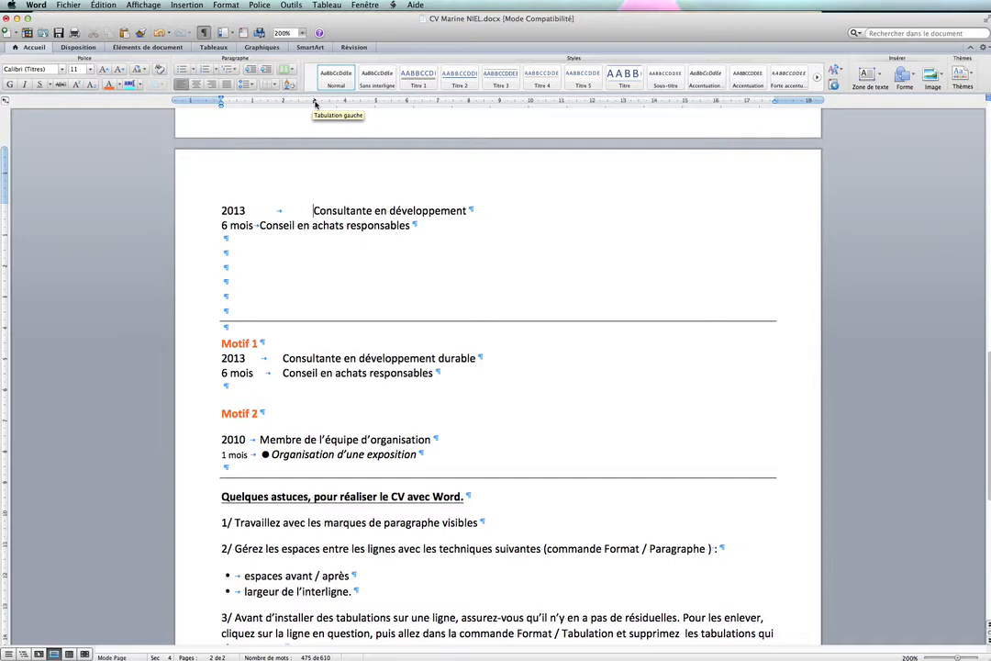
- Choose the left tab type on the ruler and move the "2013" line's tab stop to 10 cm
left_click(6, 103)
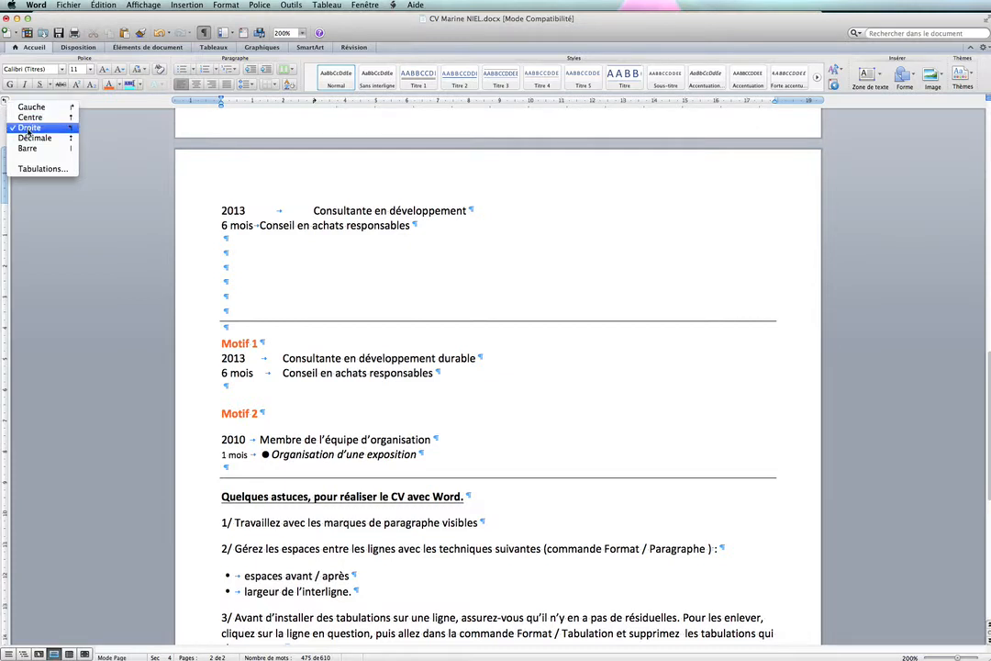
left_click(17, 107)
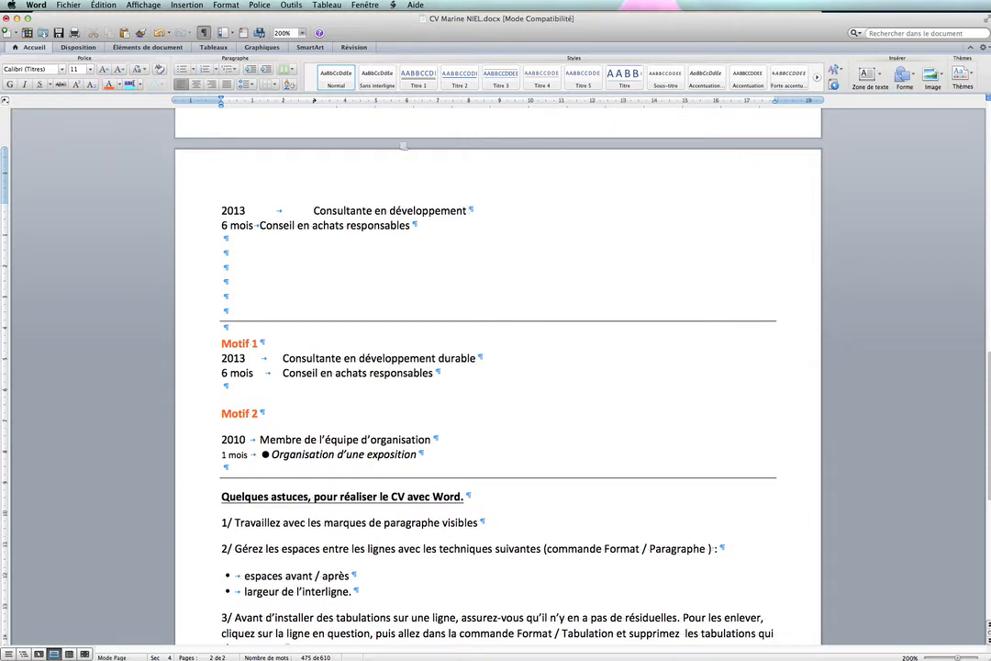
left_click_drag(315, 102, 529, 108)
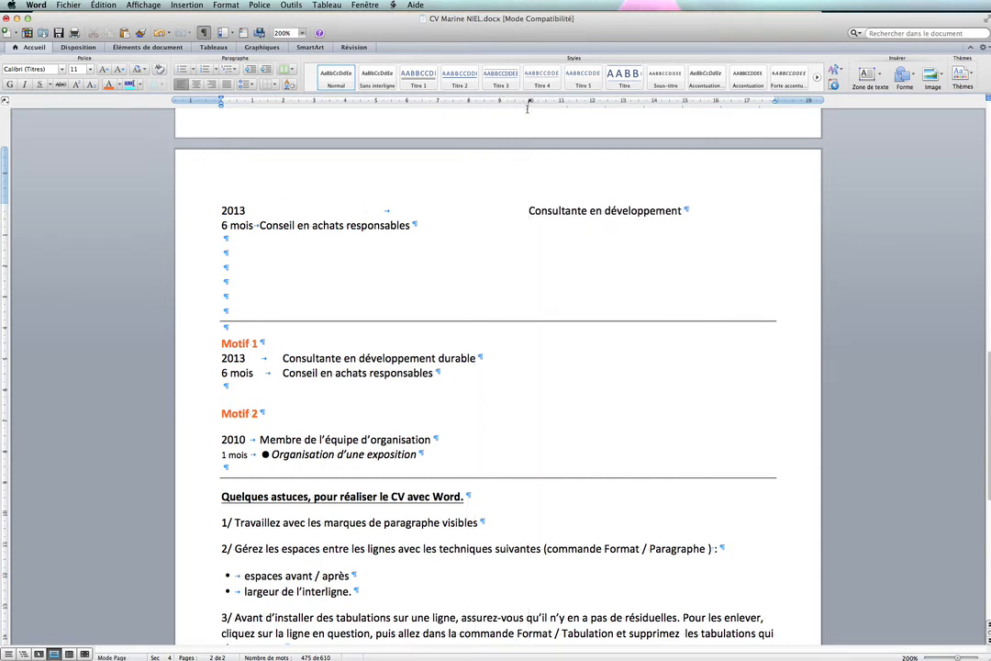
- Remove the 10 cm tab stop from the "2013" line, and undo the removal
left_click_drag(528, 98, 526, 145)
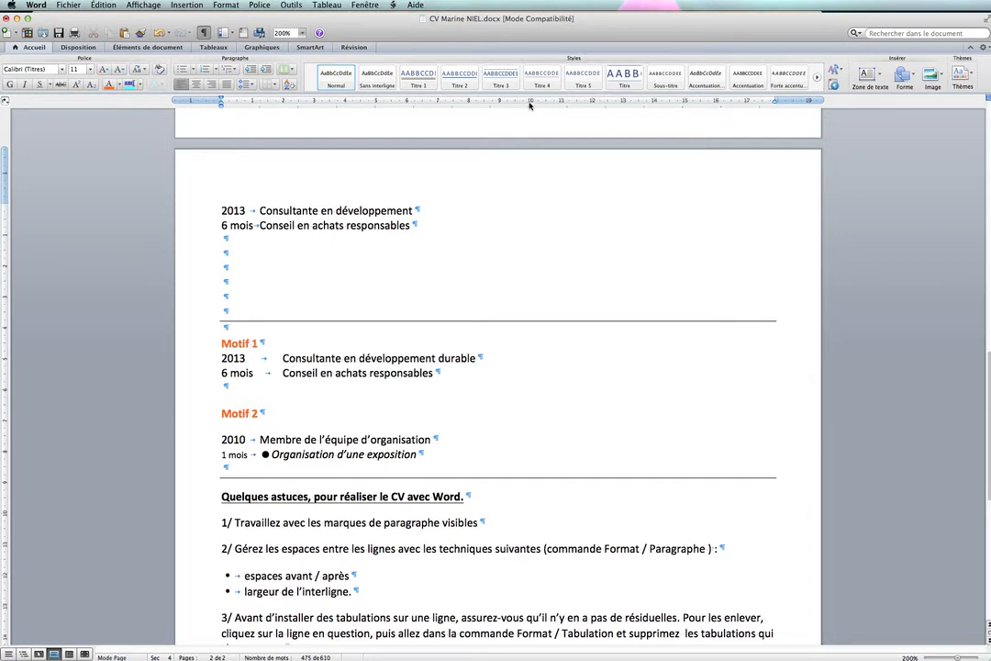
left_click_drag(529, 104, 529, 164)
key("super+z")
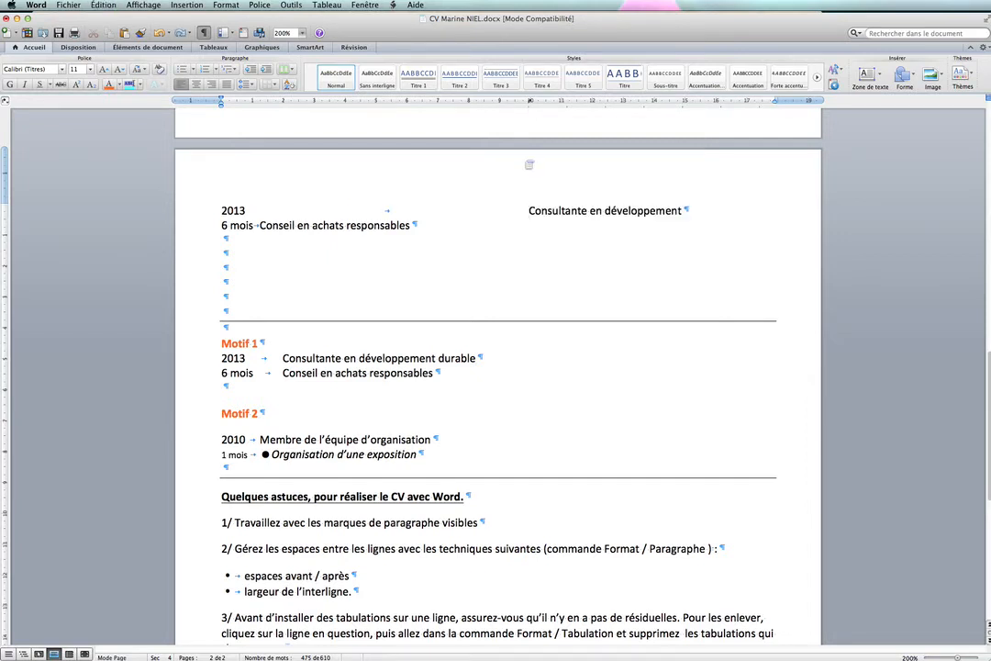
- Change the alignment of the "2013" line's 10 cm tab stop to right (À droite)
left_click(529, 102)
left_click(226, 5)
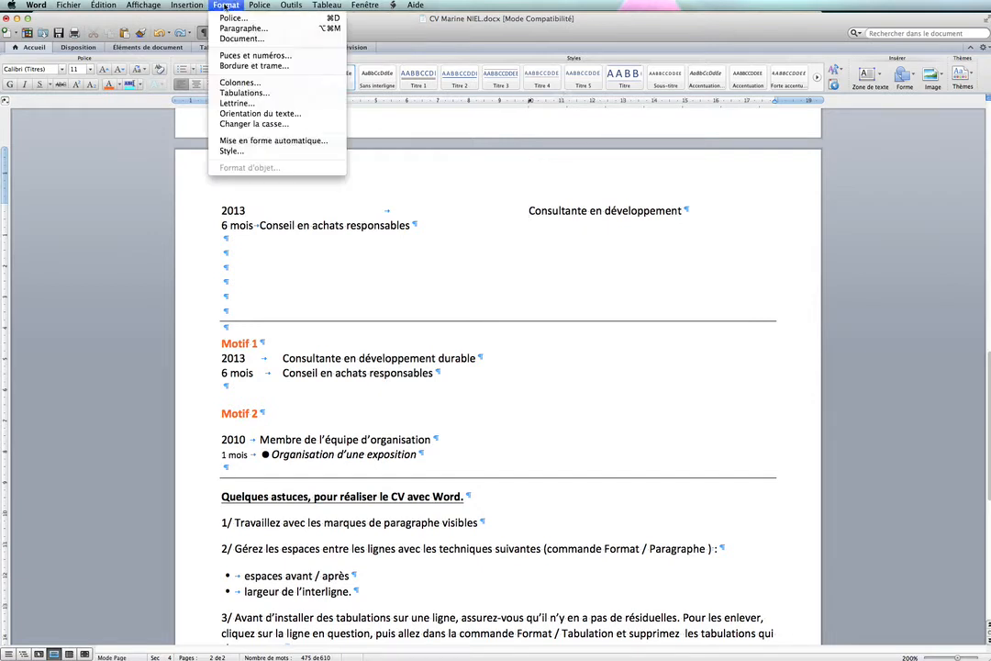
left_click(245, 93)
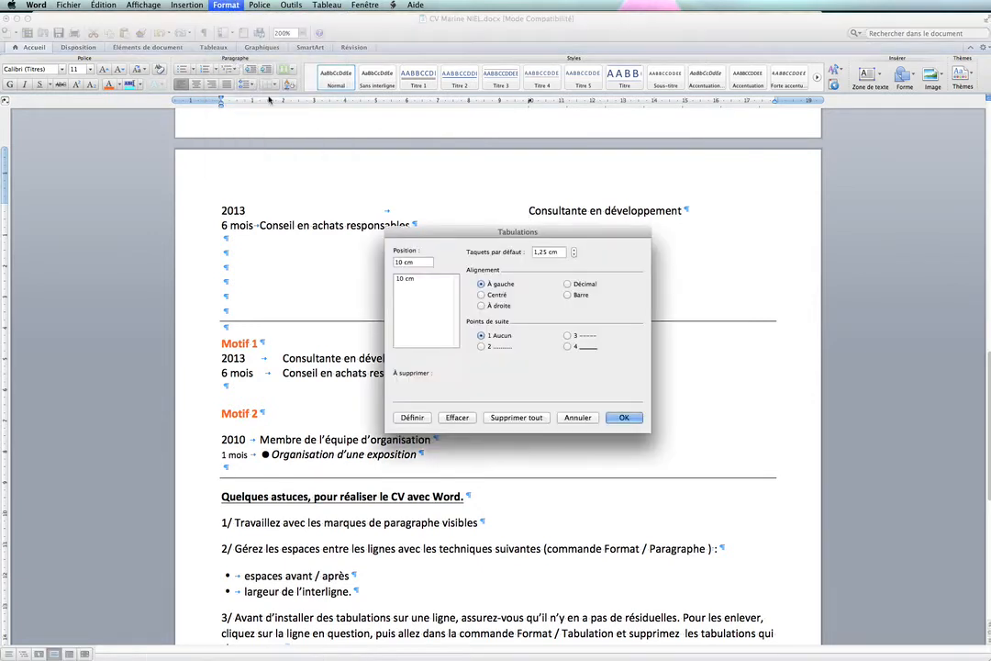
left_click(404, 278)
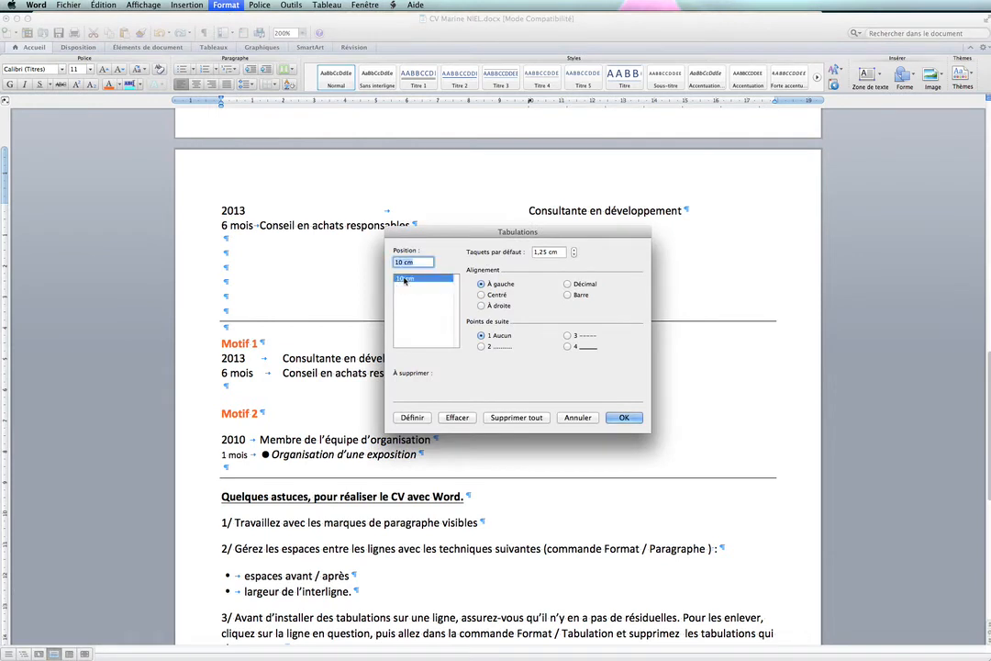
left_click(481, 305)
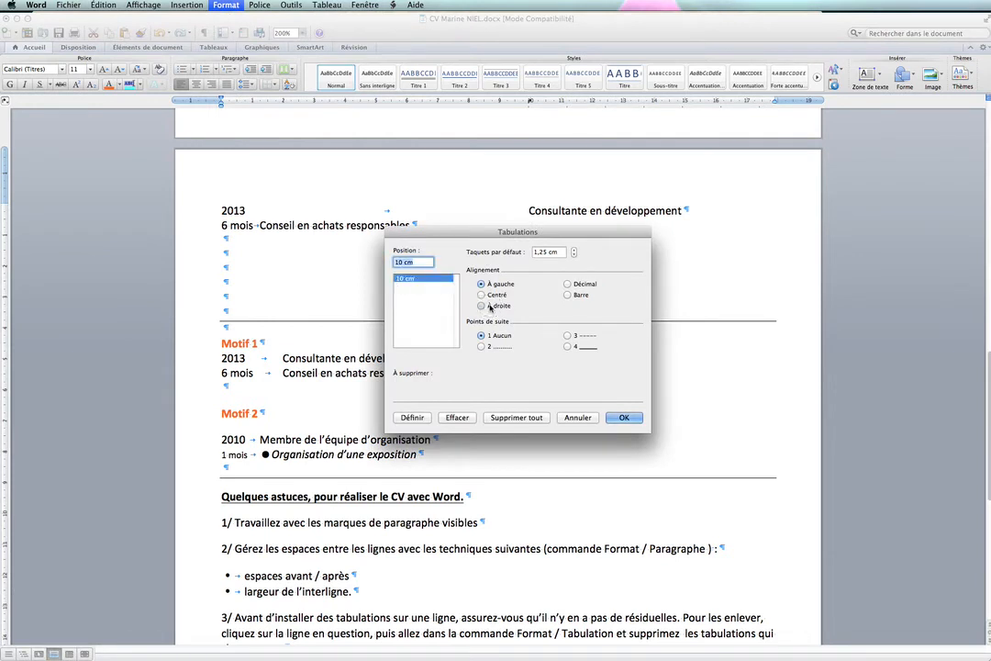
left_click(411, 417)
left_click(626, 418)
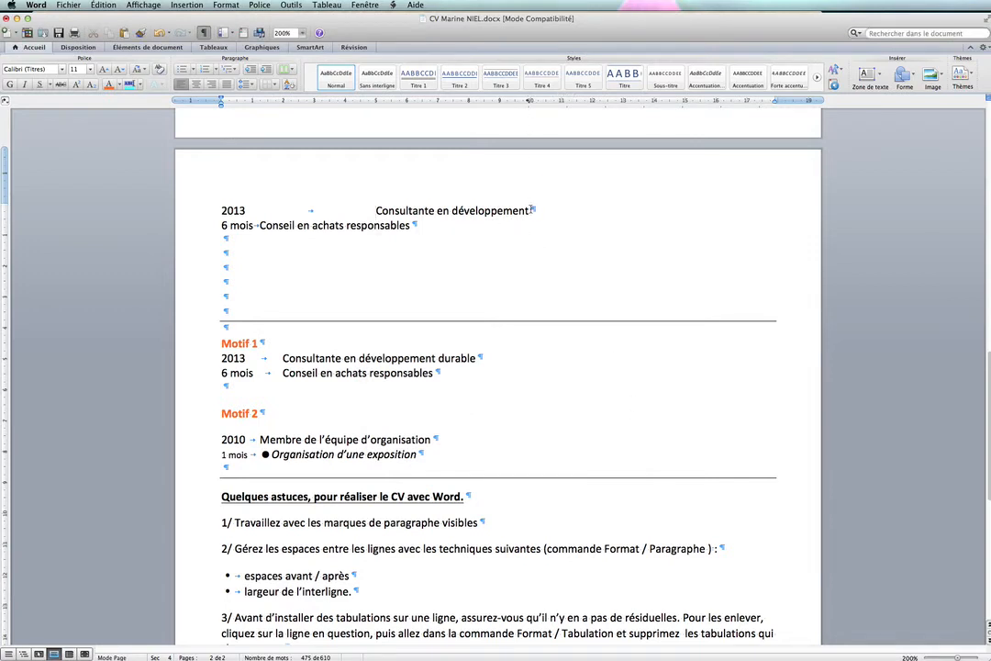
- Set the "2013" line's 10 cm tab stop to left alignment (À gauche) and move it to 3 cm
left_click(226, 5)
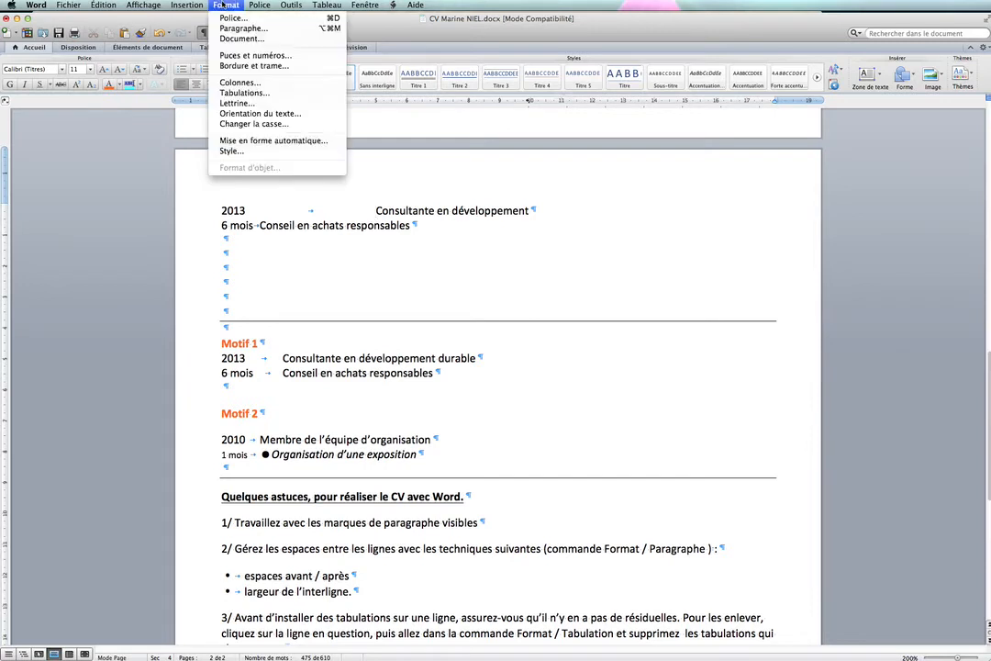
left_click(244, 93)
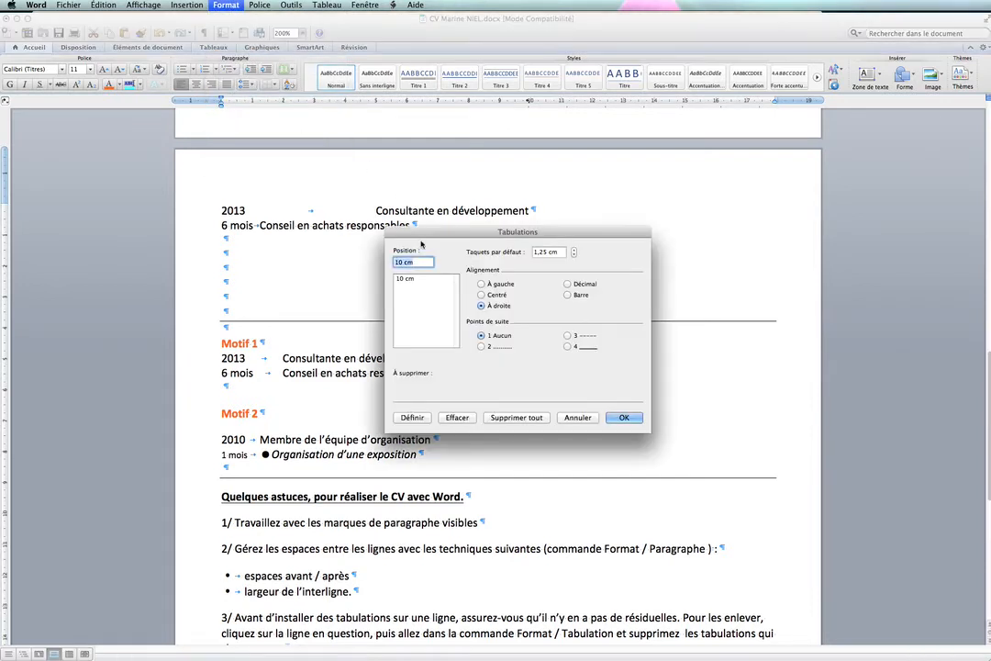
left_click(402, 277)
left_click(481, 283)
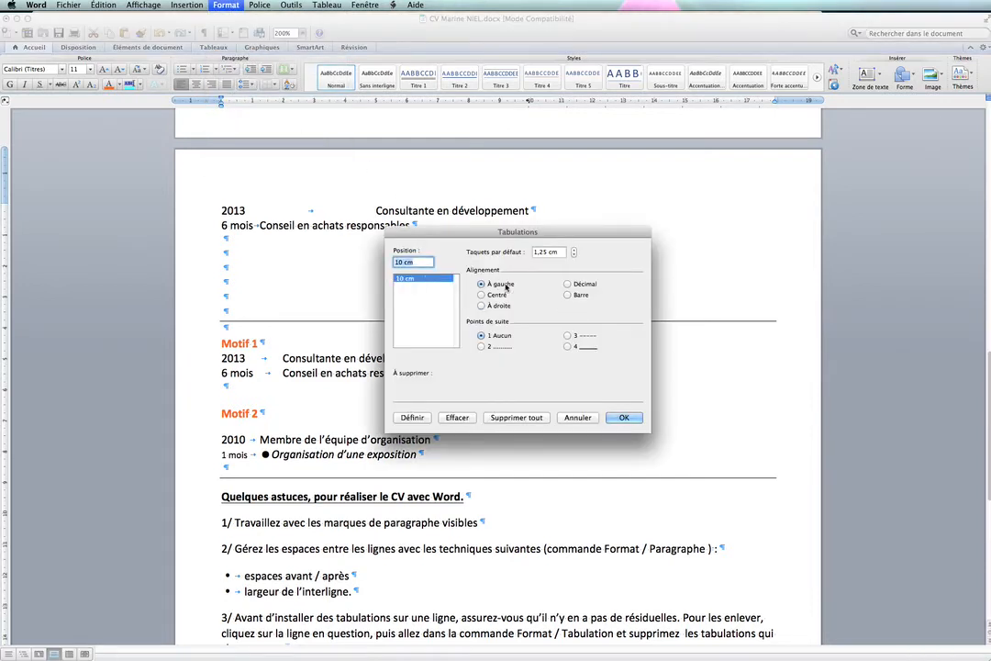
left_click(457, 418)
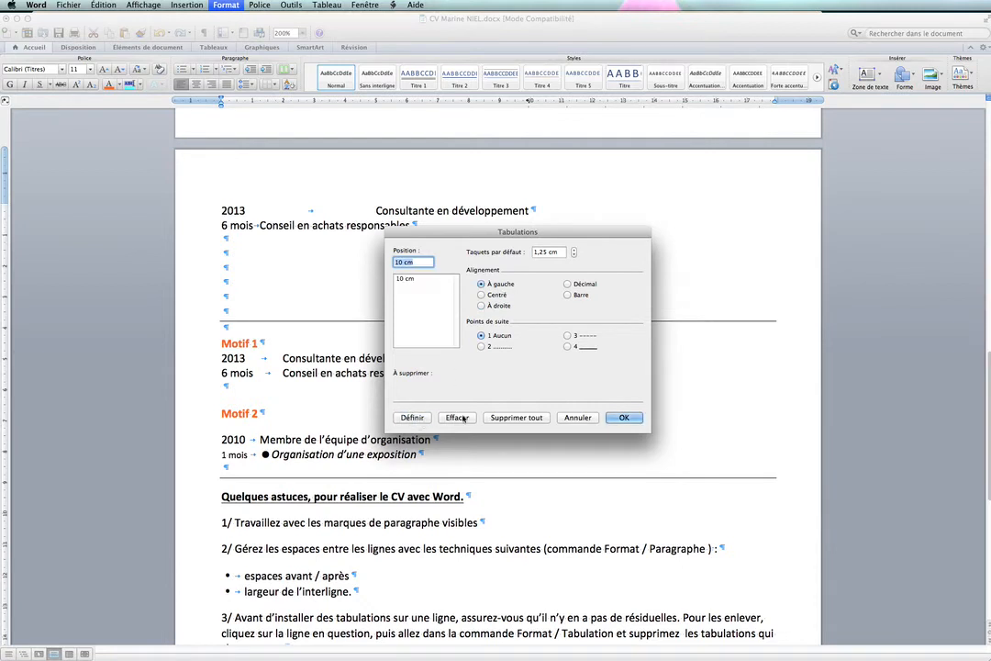
left_click(620, 419)
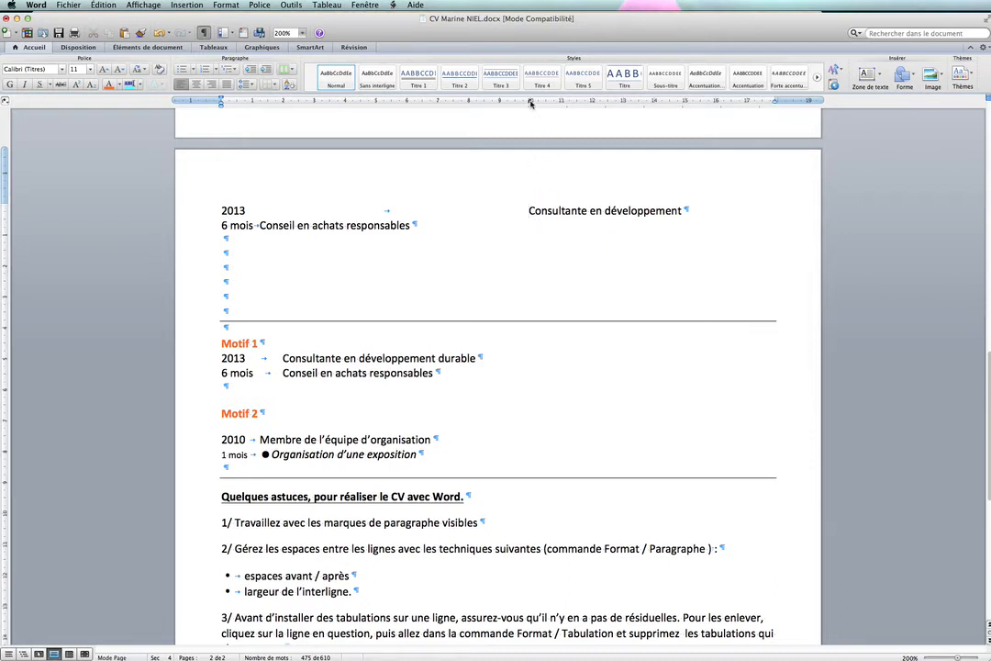
left_click_drag(531, 101, 312, 104)
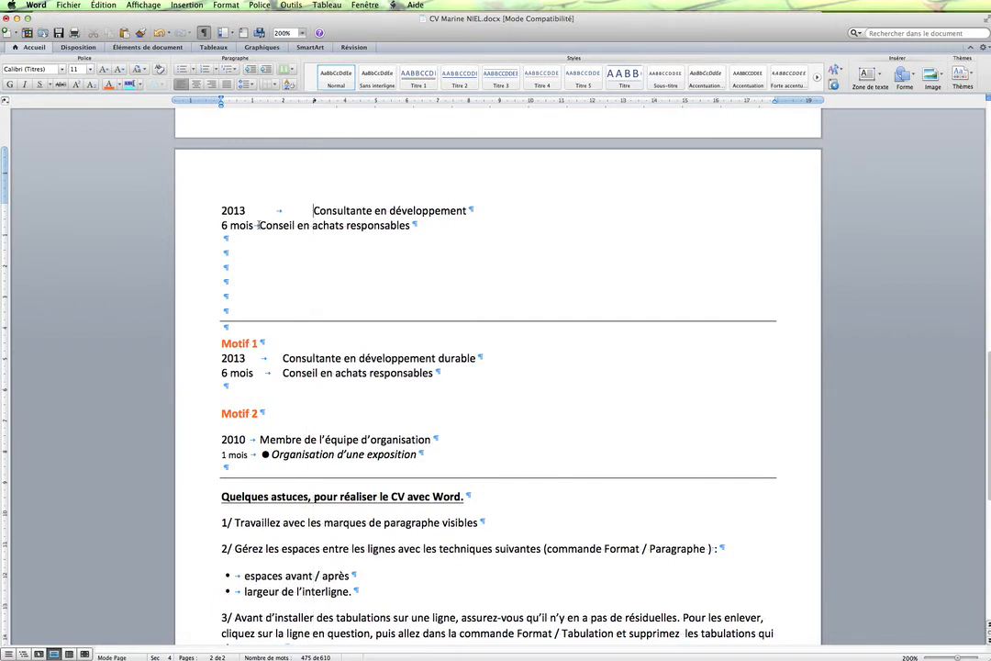
- Place a left tab stop at 3 cm on the "6 mois Conseil en achats responsables" line
left_click(258, 225)
left_click(6, 102)
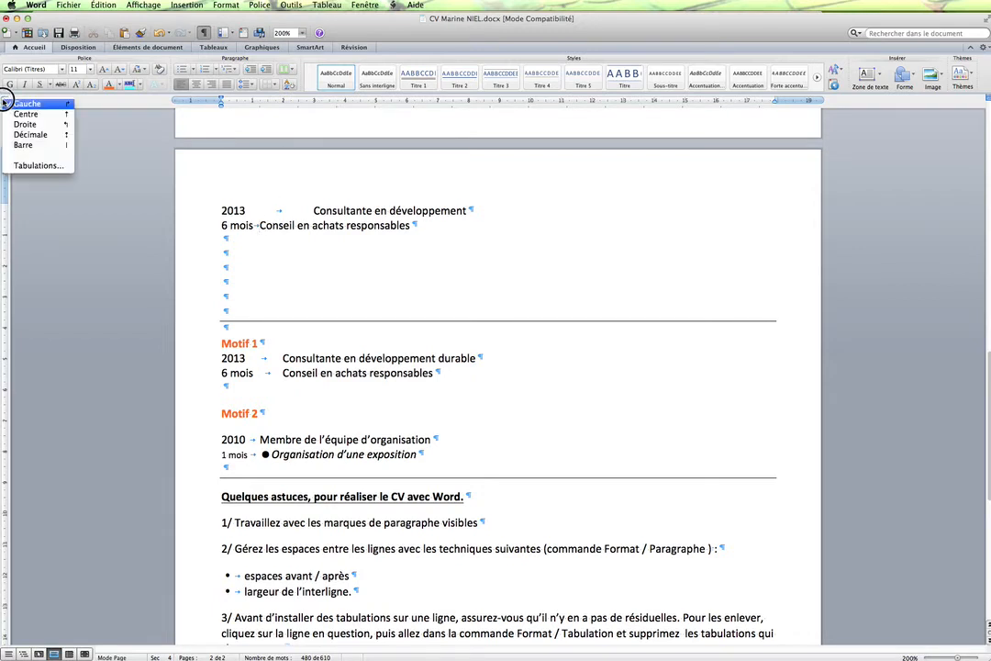
left_click(8, 103)
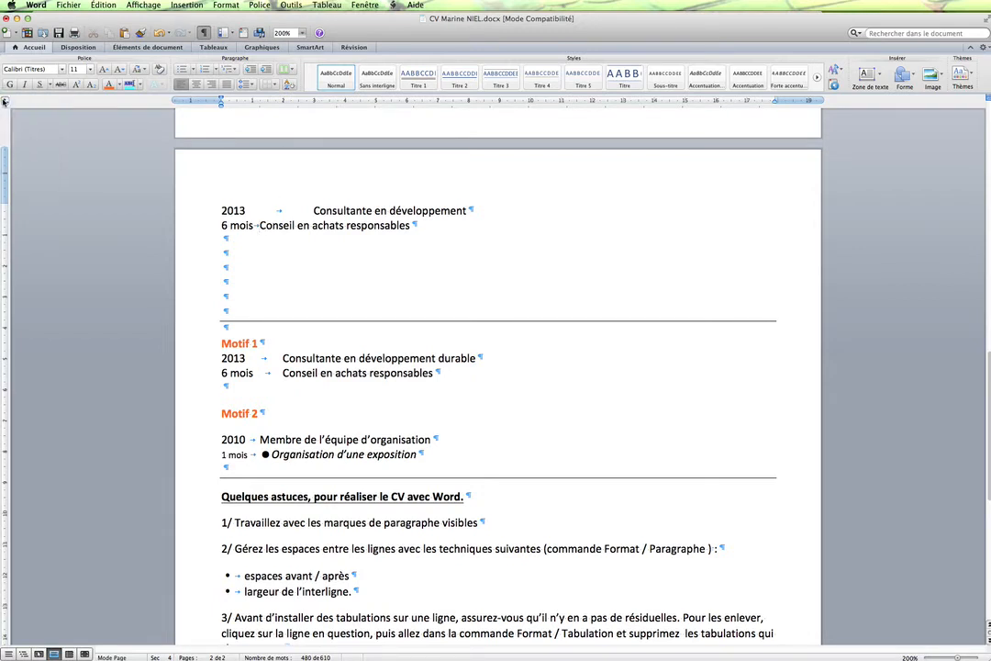
left_click(313, 102)
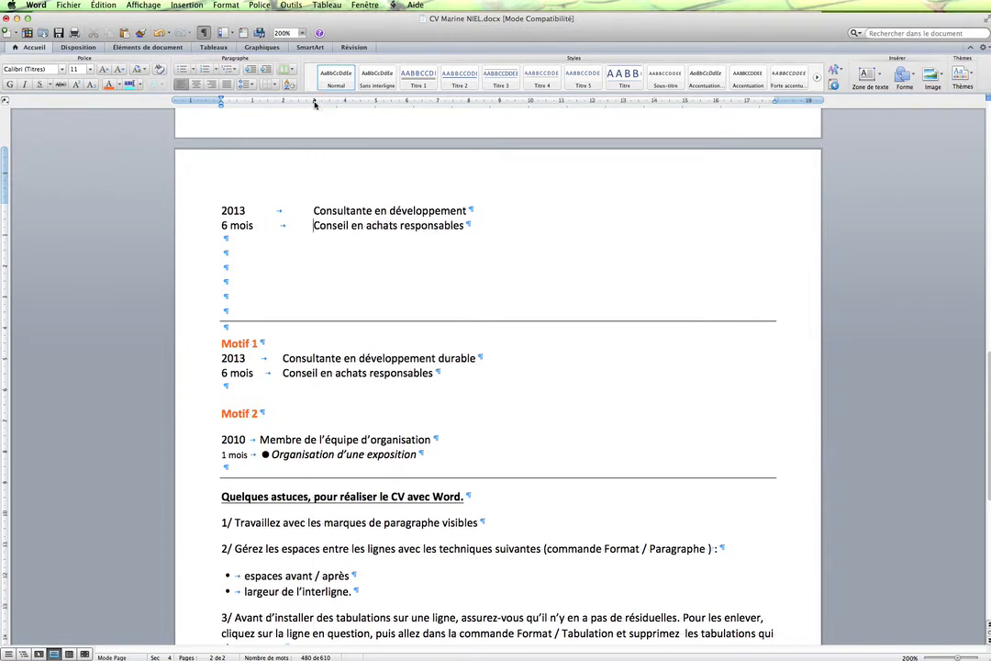
- Check the tab stop settings of the "6 mois" line without changing them
left_click(225, 5)
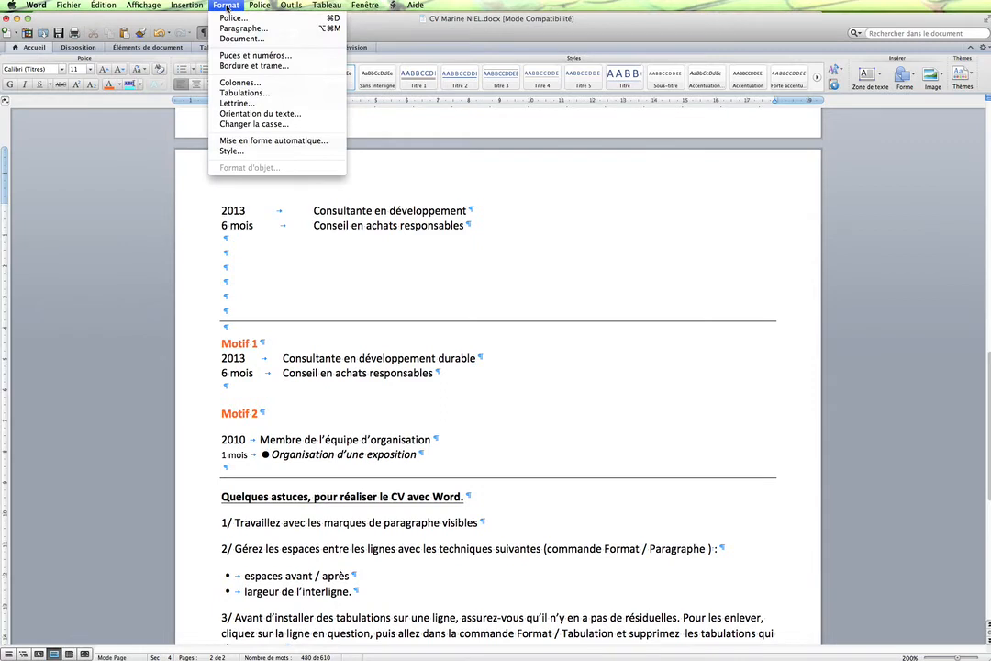
left_click(243, 92)
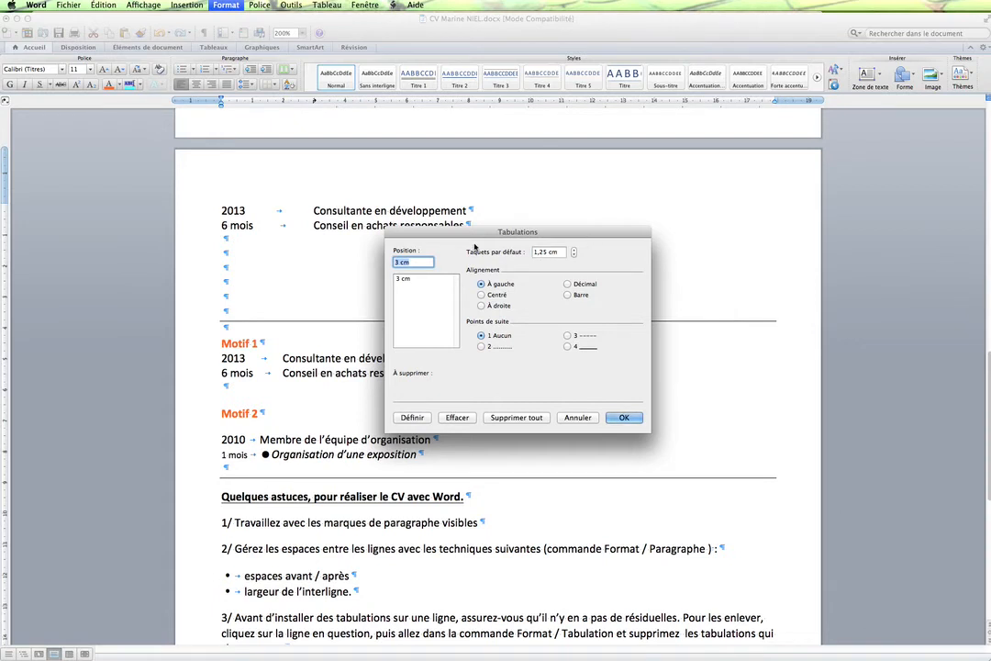
left_click(578, 417)
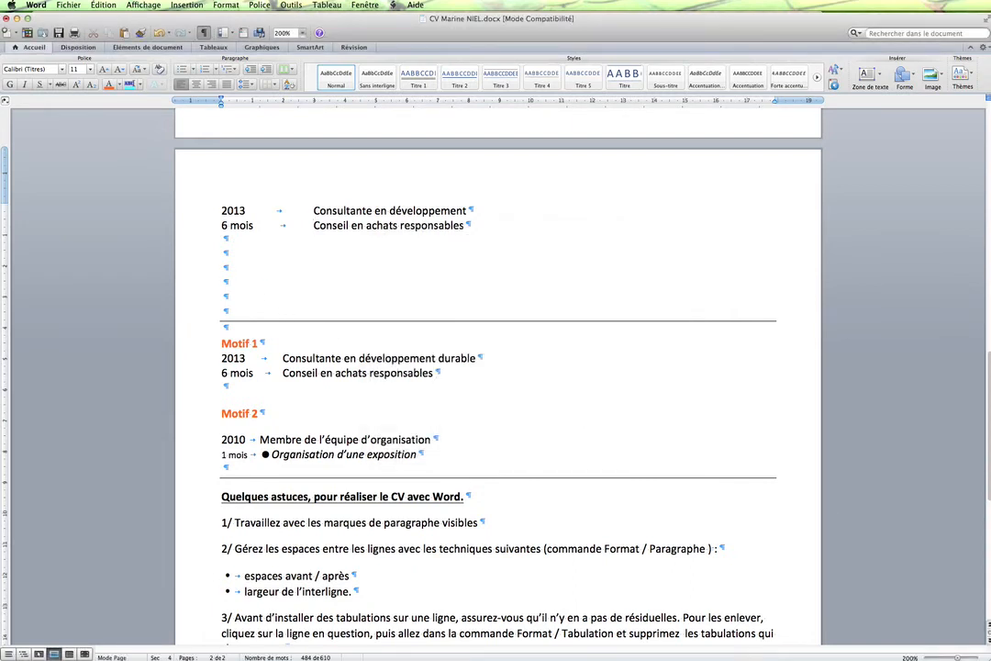
- Try two tabs on an empty line below the "6 mois" entry, remove them, and delete one empty paragraph
key("Tab")
key("Tab")
key("BackSpace")
key("BackSpace")
key("BackSpace")
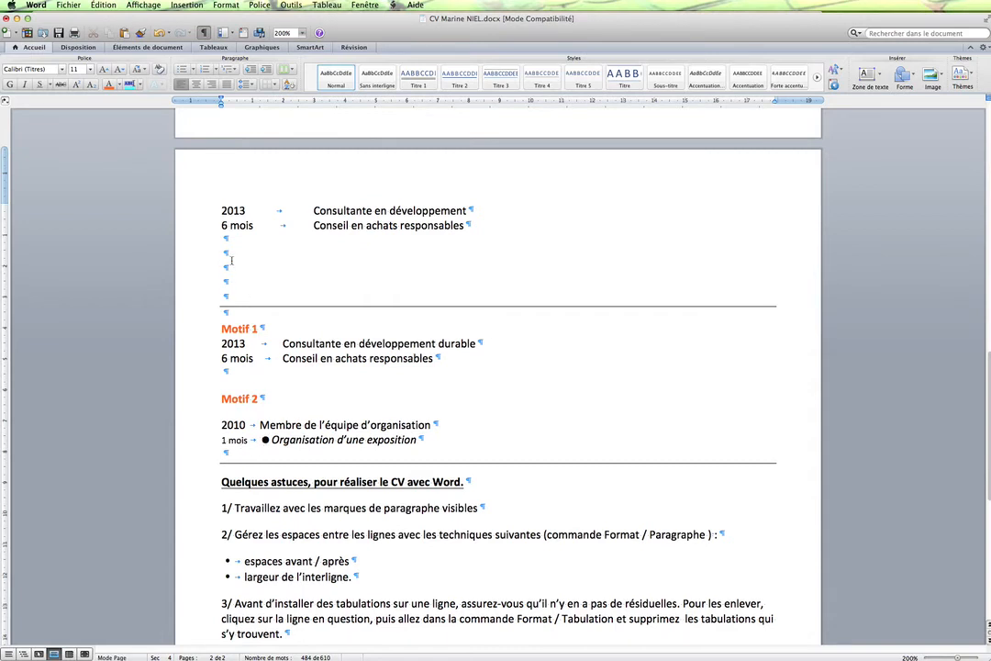
- On the second empty line below "6 mois", enter "2010", a tab and "Membre de l'organisation", with "1 mois" and a tab underneath
type("2010")
key("Tab")
type("Membre de l'organios")
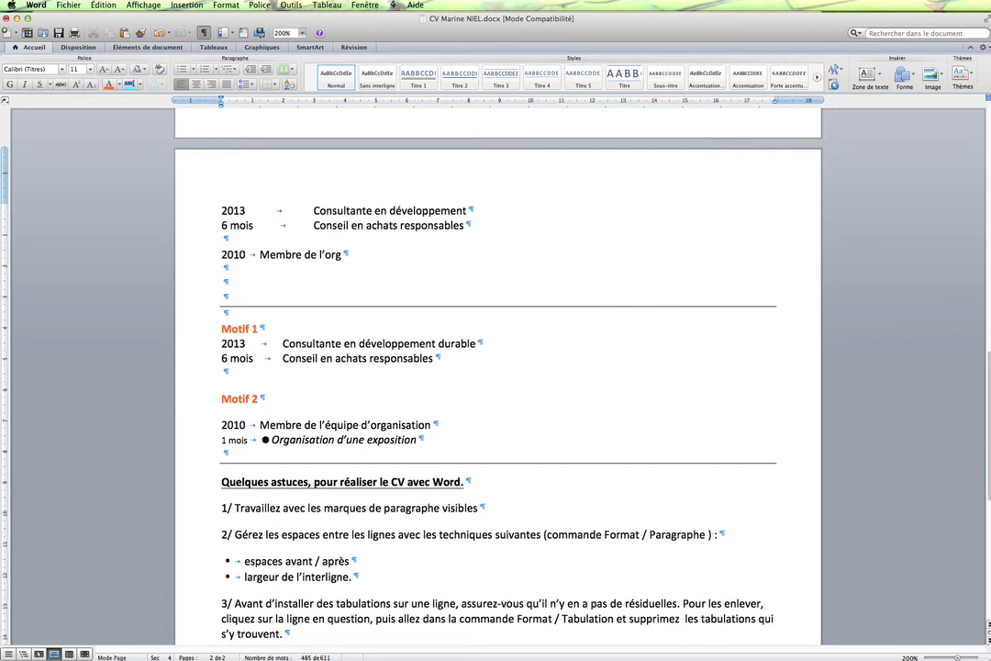
key("BackSpace")
key("BackSpace")
type("sation")
key("Return")
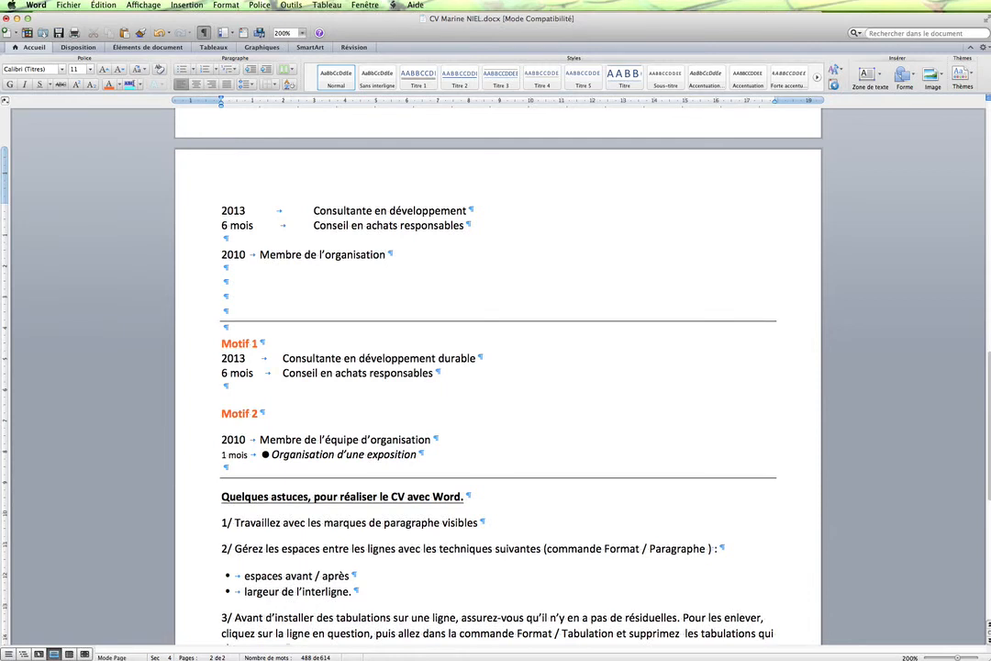
type("1 mois")
key("Tab")
- Insert the round bullet symbol (Webdings character 61) after the tab on the "1 mois" line
left_click(188, 5)
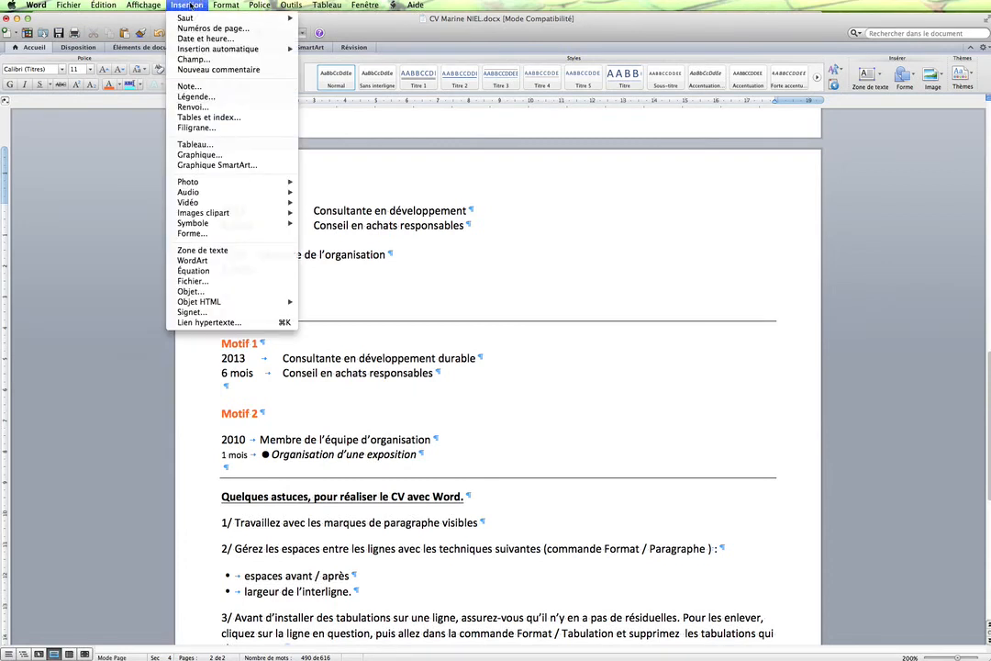
mouse_move(211, 223)
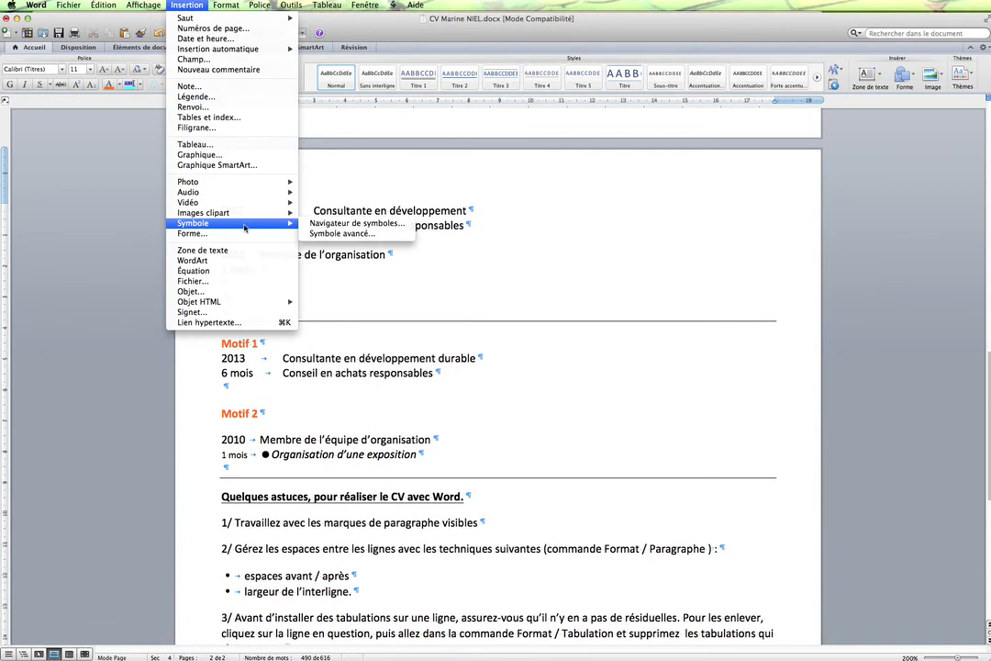
left_click(368, 234)
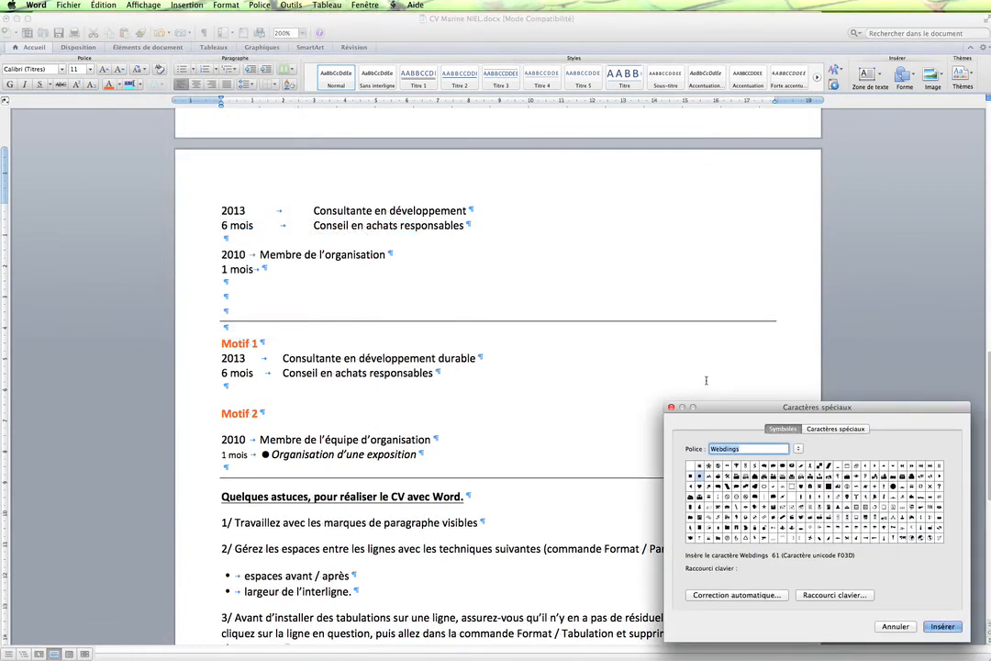
left_click(698, 474)
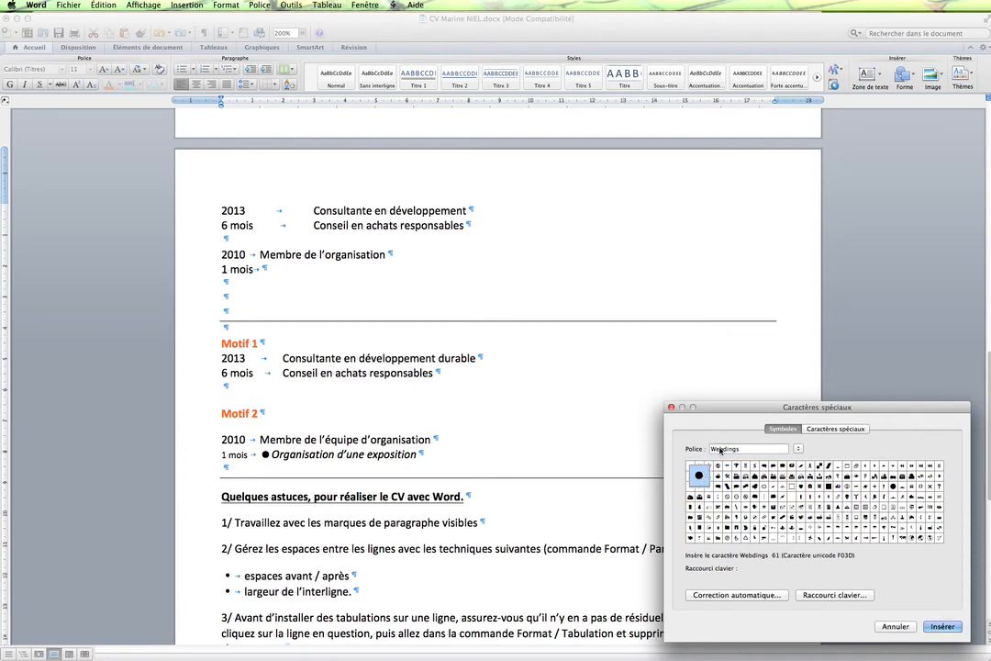
left_click(945, 626)
left_click(896, 626)
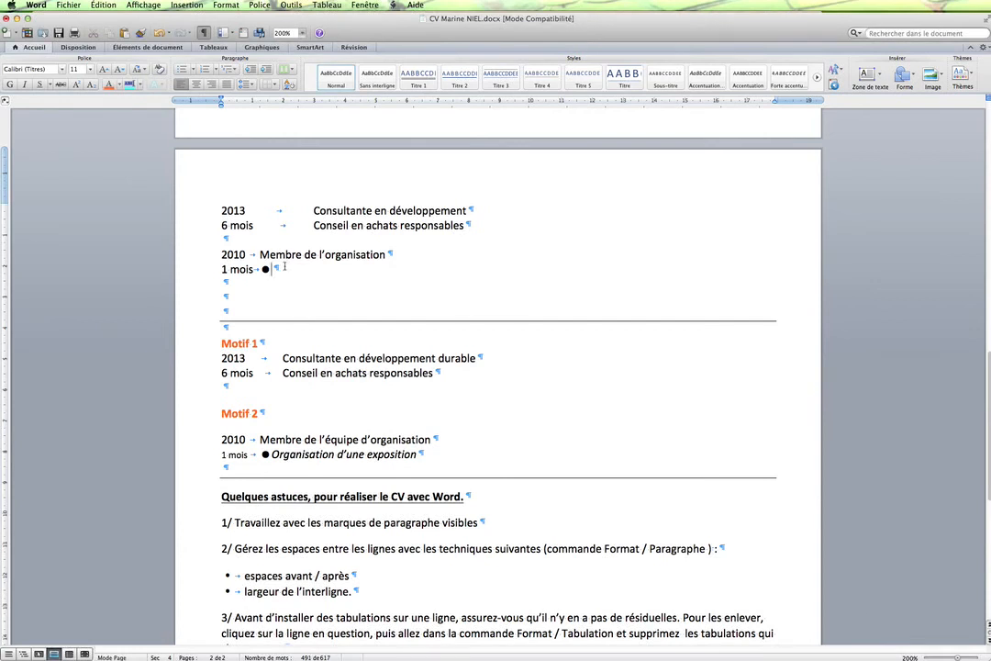
- Enter "Organisation ..." after the round bullet on the "1 mois" line of the upper 2010 entry and italicise that text
type("Organisat")
type("ion ")
type("...")
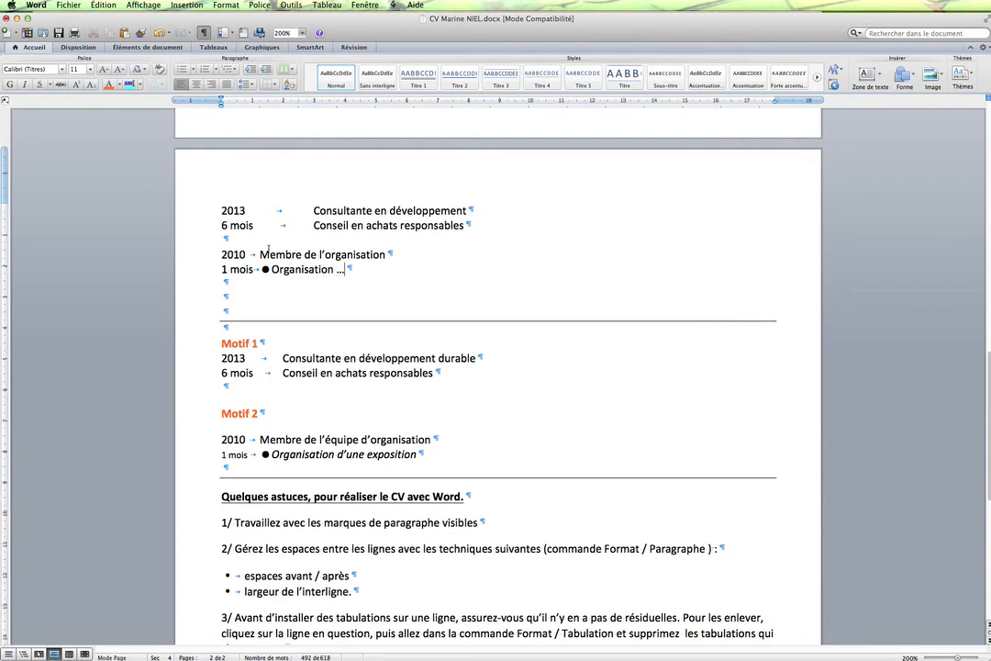
left_click_drag(270, 269, 348, 269)
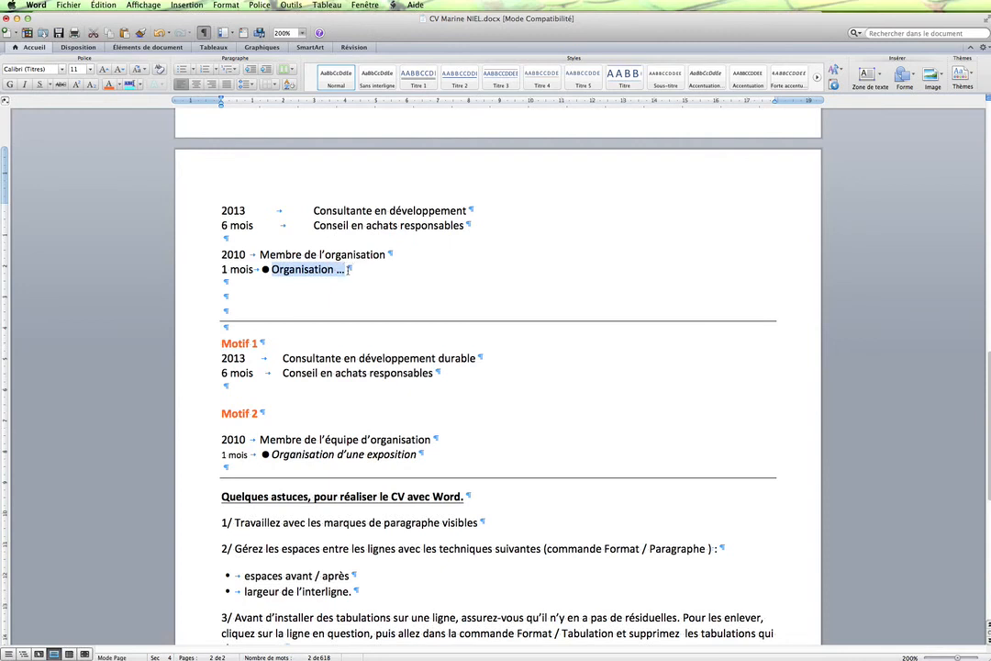
key("super+i")
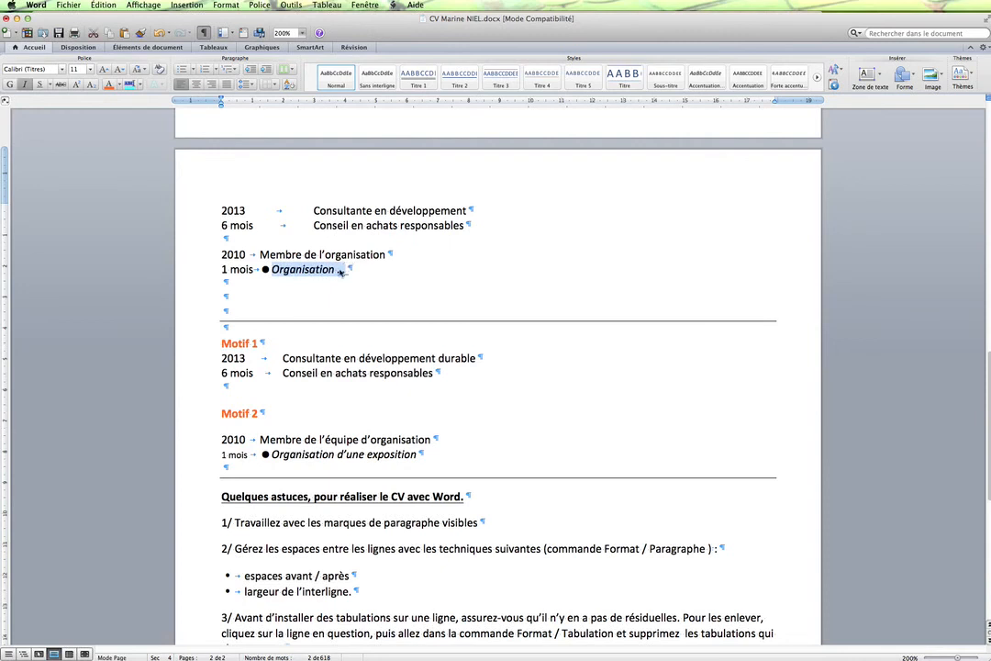
- Set the font size of "1 mois" in the upper 2010 entry to 9 points
left_click_drag(221, 268, 254, 269)
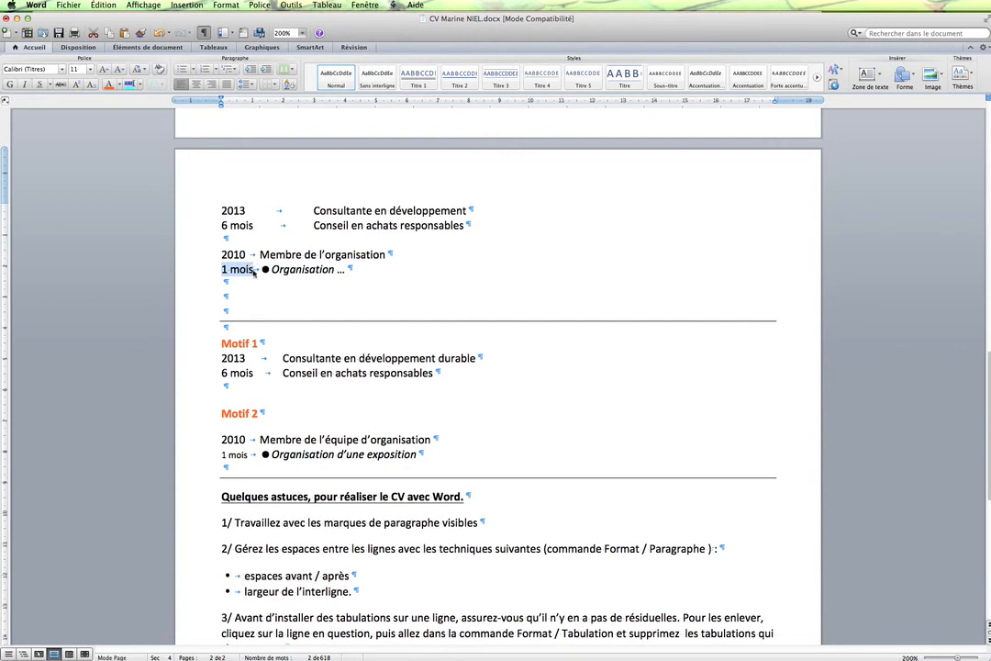
left_click(90, 69)
left_click(84, 92)
- Set a left-aligned tab stop at 2.5 cm for both lines of the upper 2010 entry
left_click(236, 261)
left_click_drag(204, 254, 202, 266)
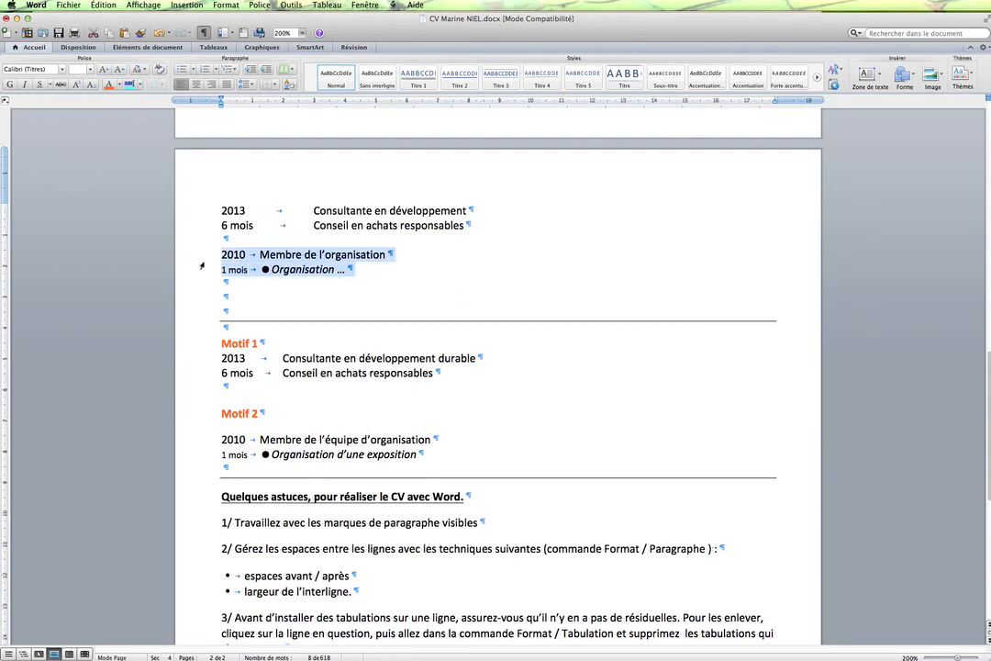
left_click(284, 103)
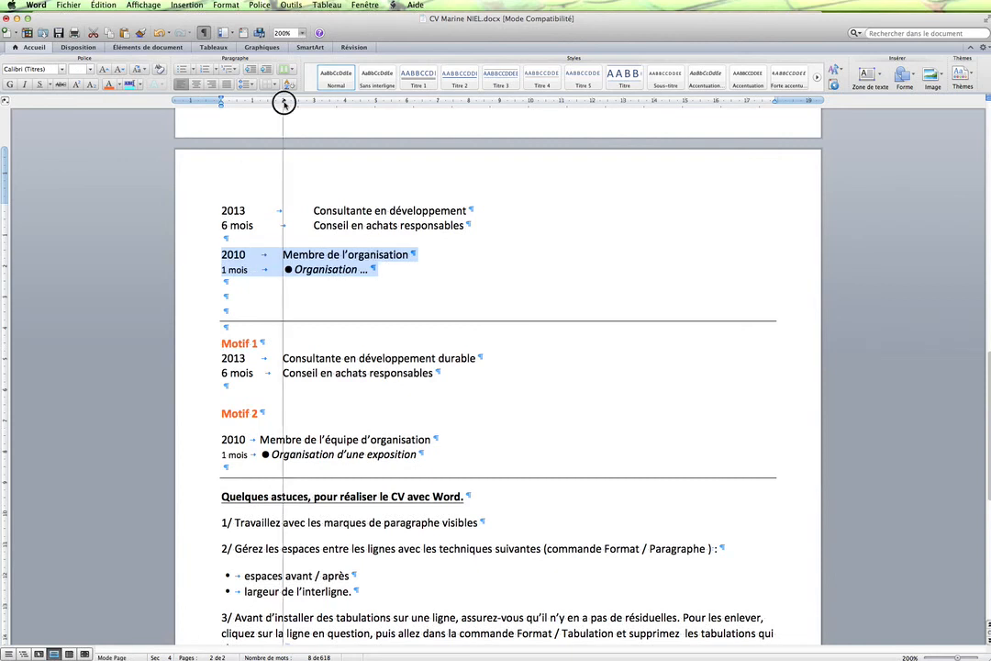
left_click_drag(284, 103, 298, 103)
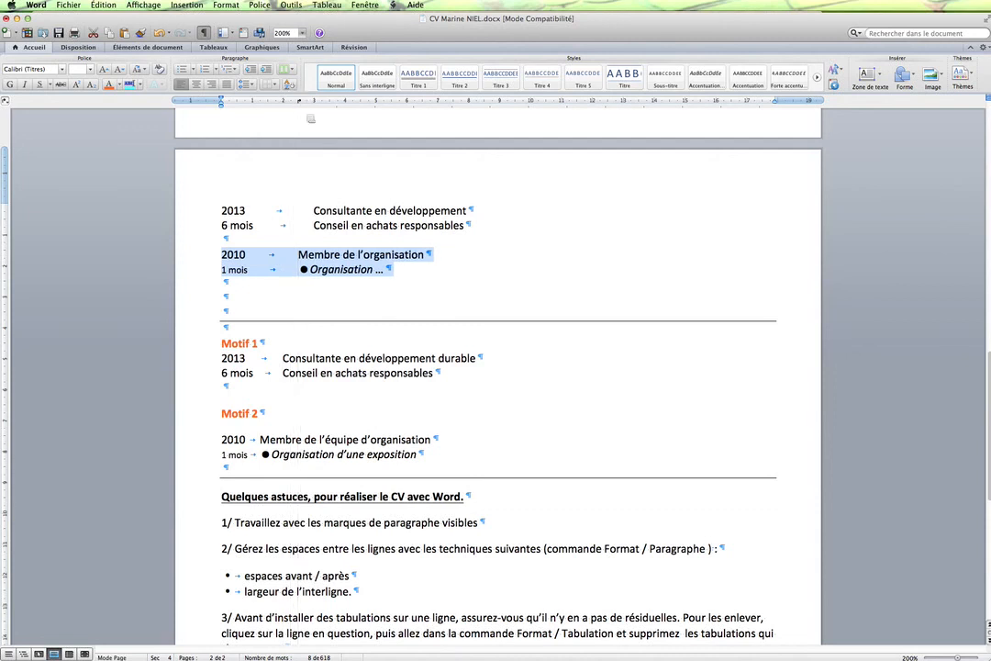
- Check the tab stop settings of the "Membre de l'organisation" line without changing them
left_click(447, 252)
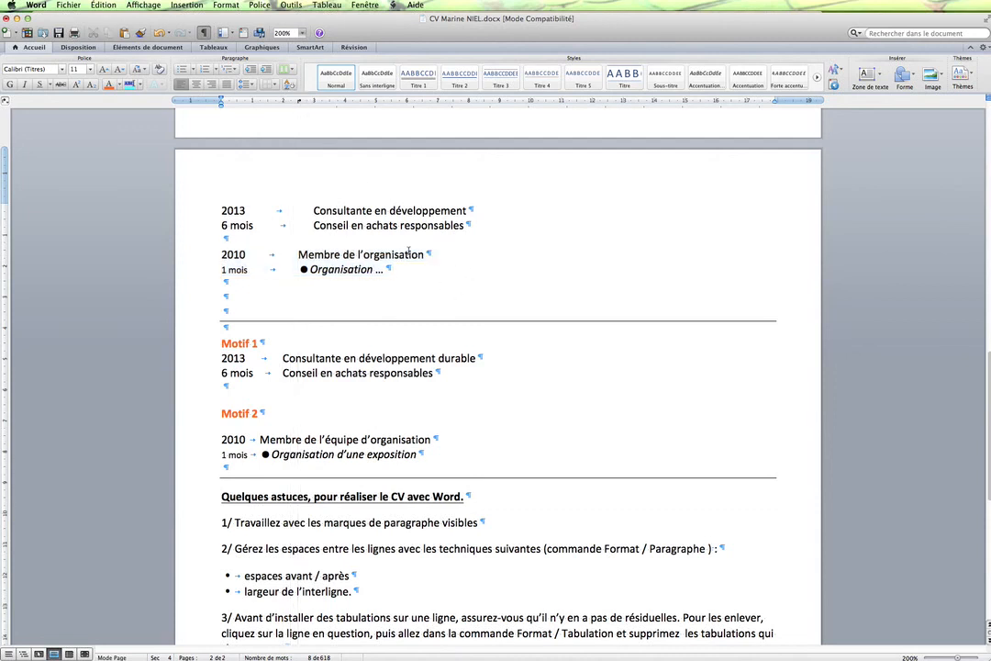
left_click(226, 5)
left_click(236, 96)
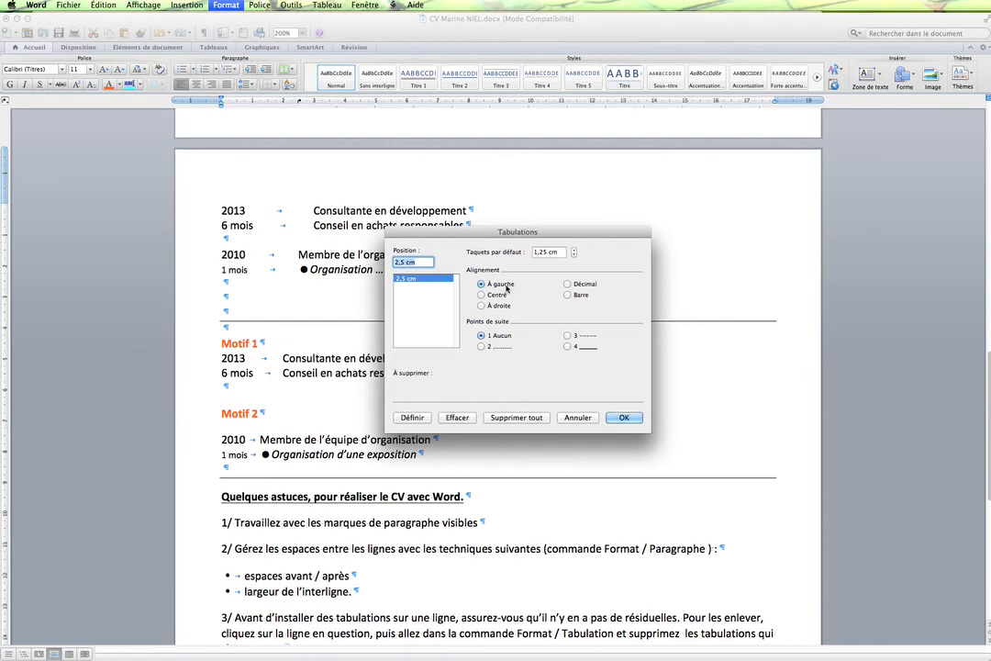
left_click(624, 417)
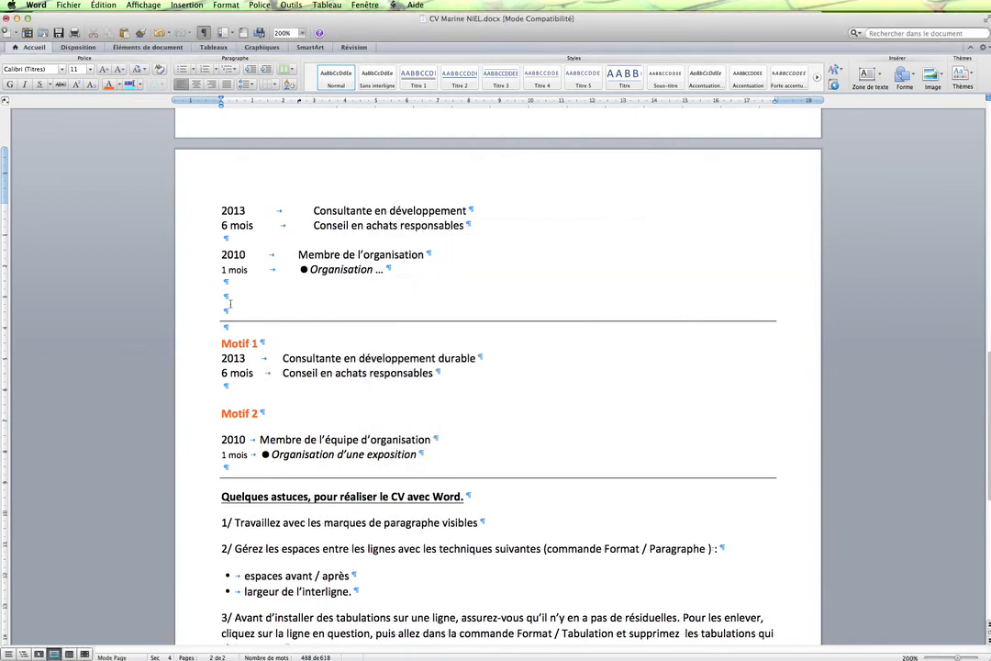